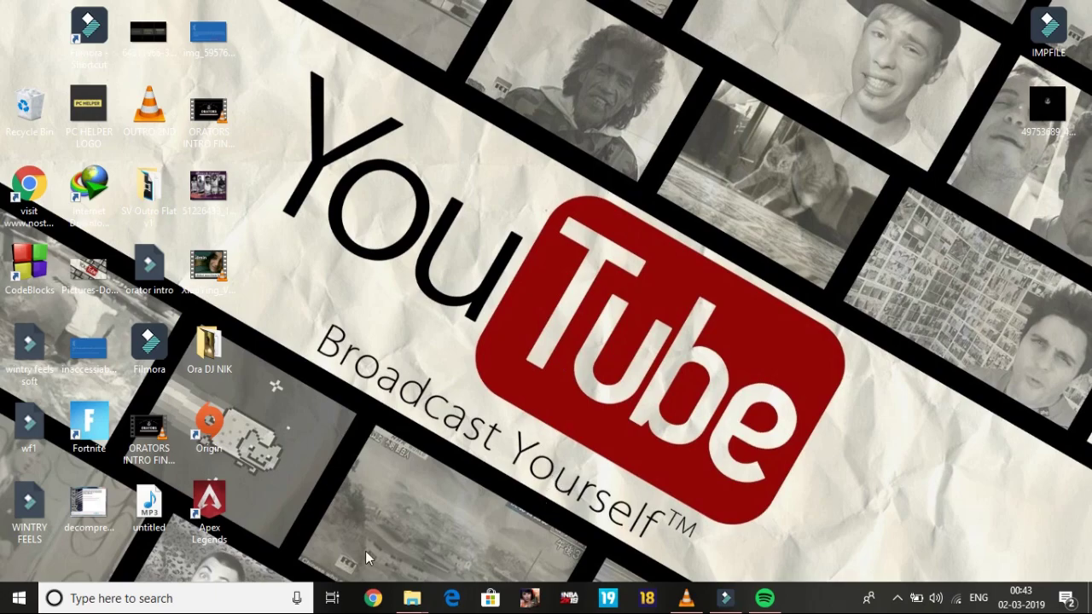
Open the Vampyr Repack folder on New Volume (D:) in File Explorer.
{"action": "mouse_move", "coordinate": [414, 603]}
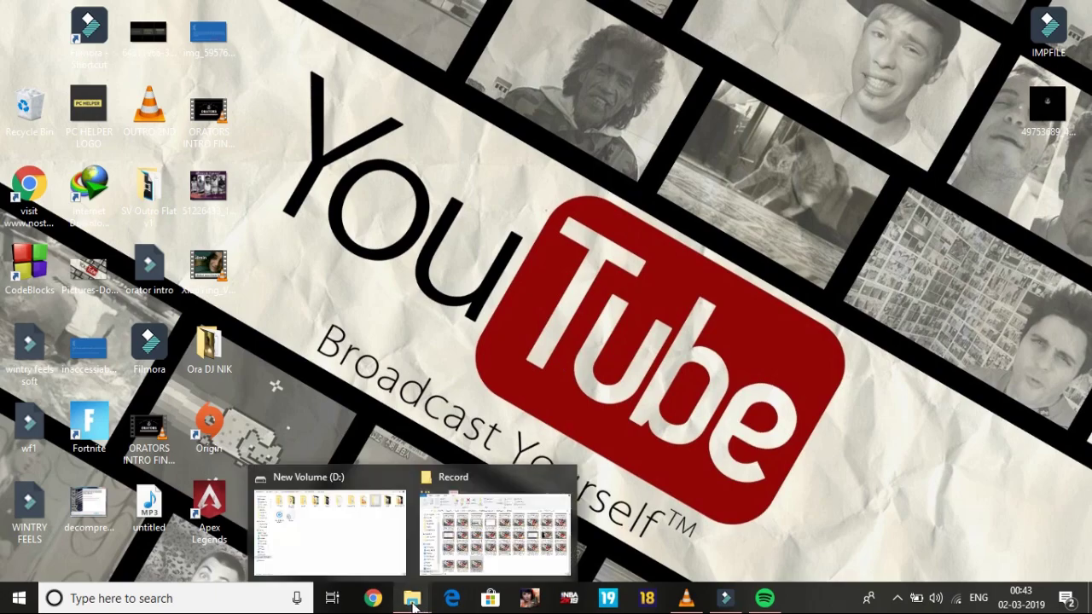
{"action": "left_click", "coordinate": [397, 550]}
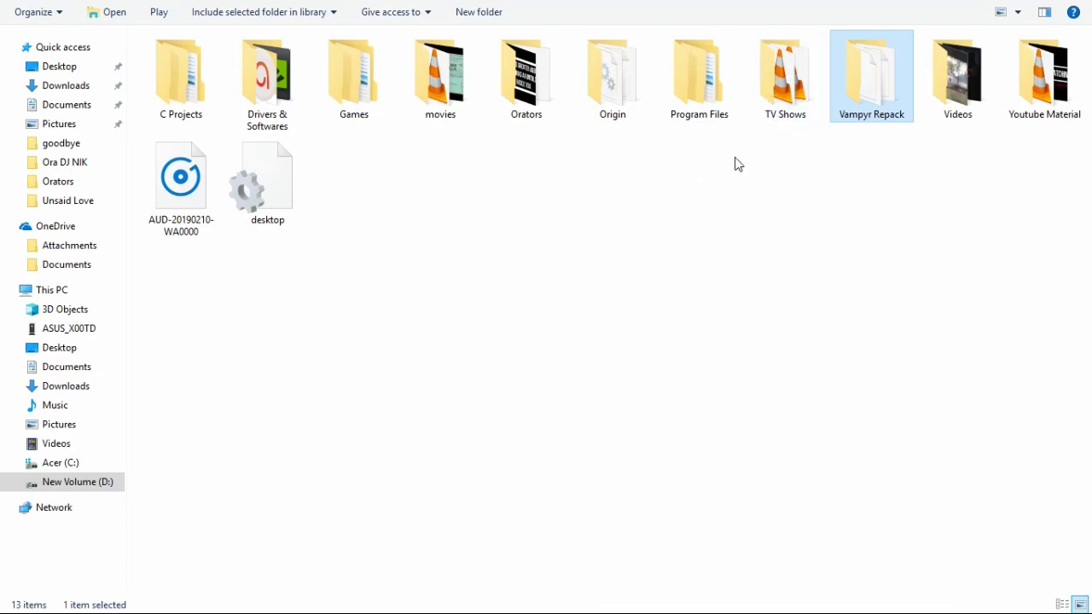
{"action": "mouse_move", "coordinate": [859, 120]}
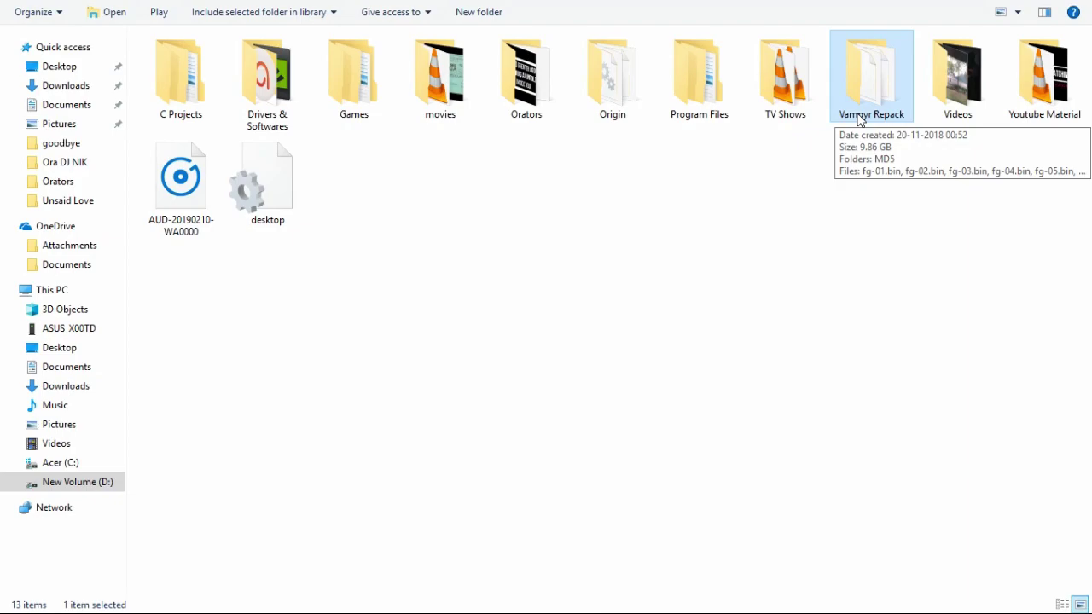
{"action": "double_click", "coordinate": [859, 116]}
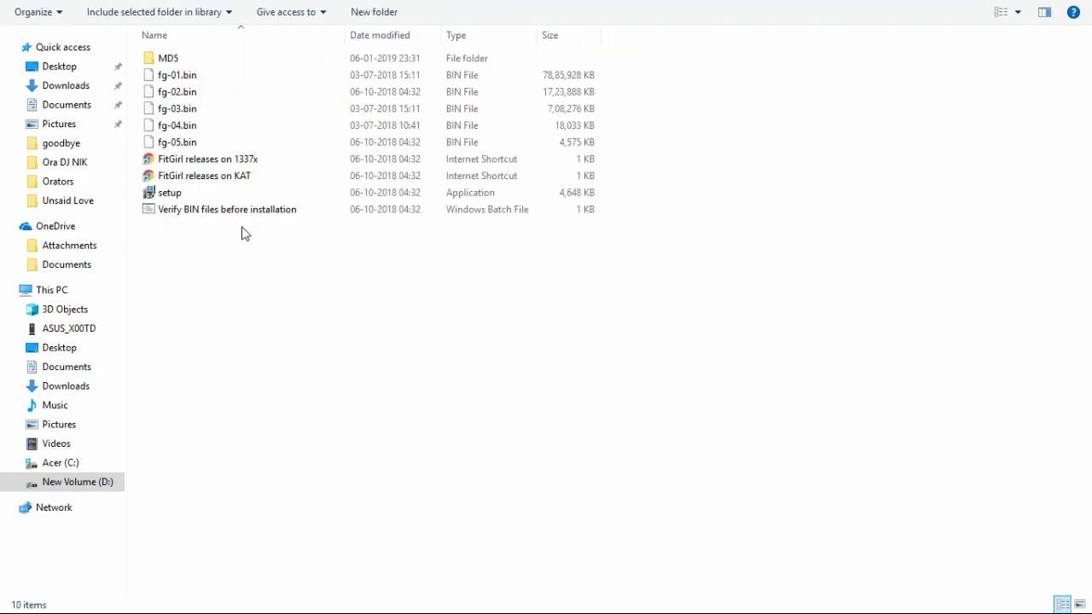
Launch the repack setup in English, mute its music, and show the desktop.
{"action": "double_click", "coordinate": [178, 195]}
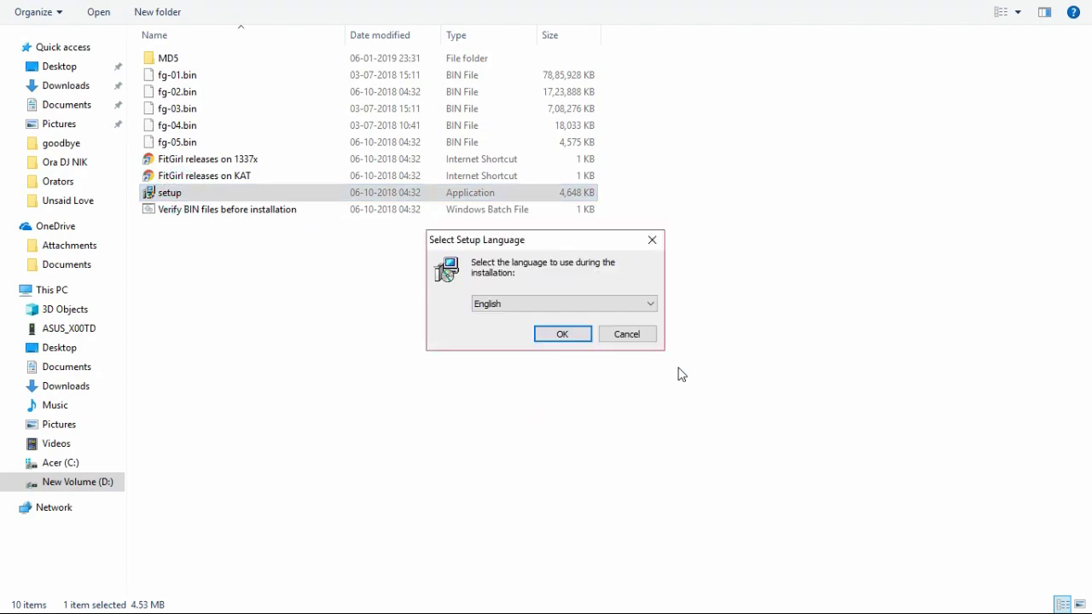
{"action": "left_click", "coordinate": [549, 335]}
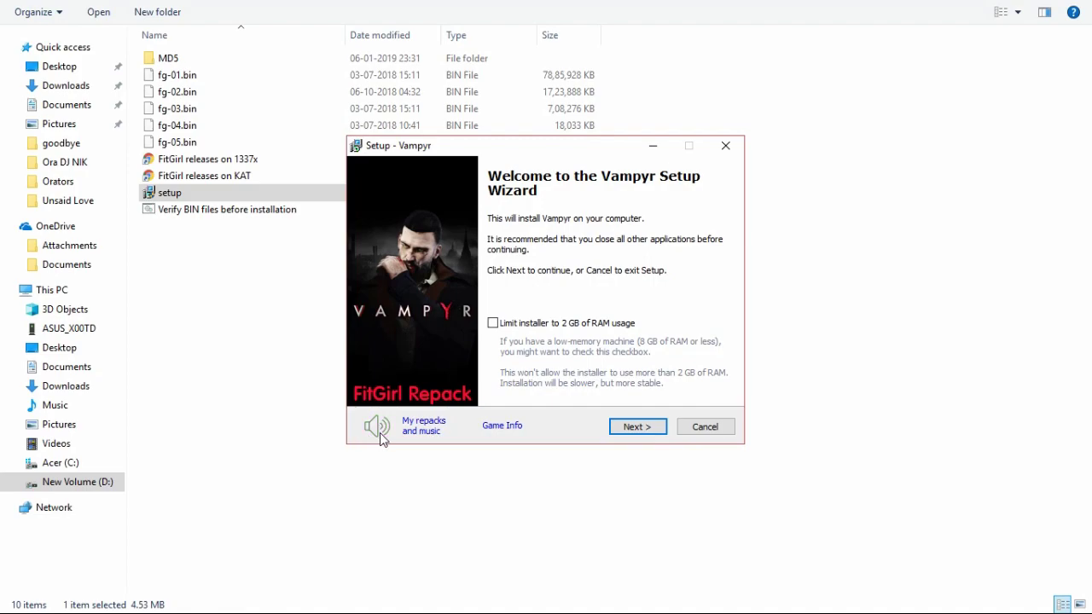
{"action": "left_click", "coordinate": [378, 426]}
{"action": "key", "text": "super+d"}
Open Task Manager from the taskbar and go to the Setup/Uninstall process details.
{"action": "left_click", "coordinate": [806, 599]}
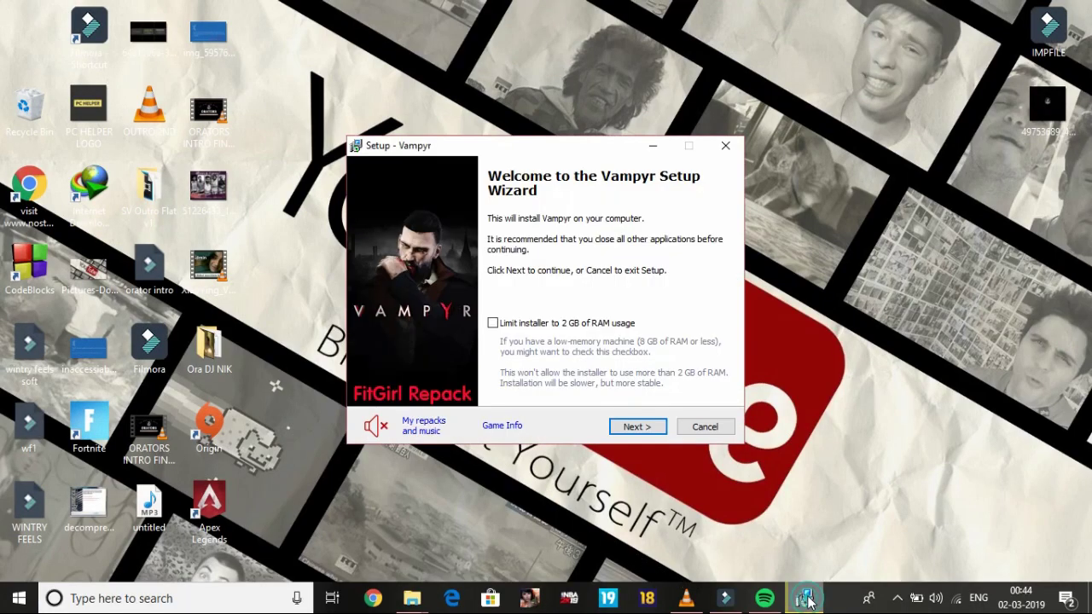
{"action": "right_click", "coordinate": [839, 600]}
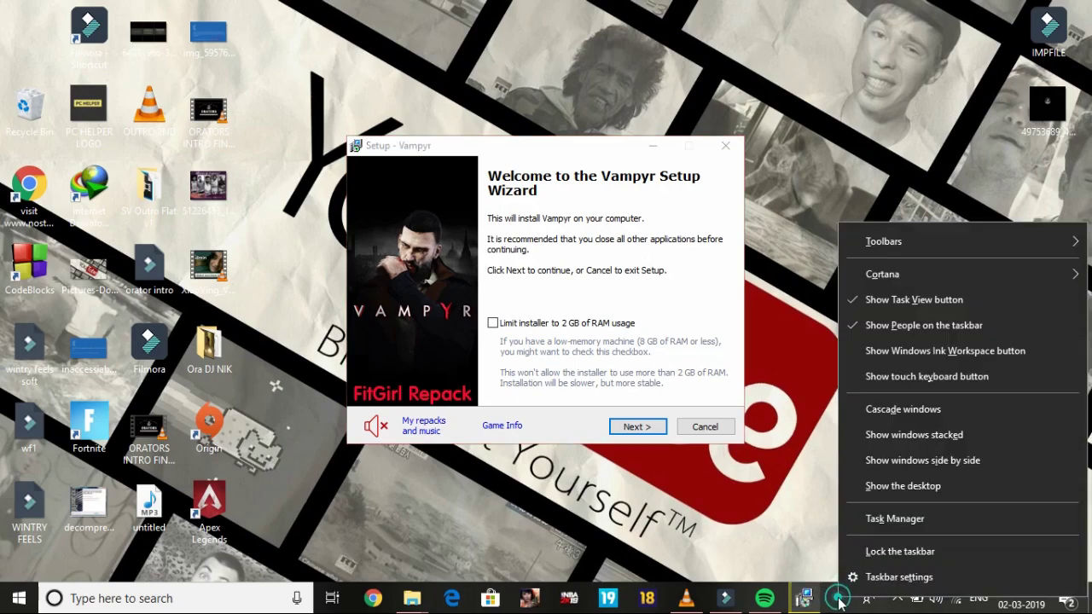
{"action": "left_click", "coordinate": [942, 516]}
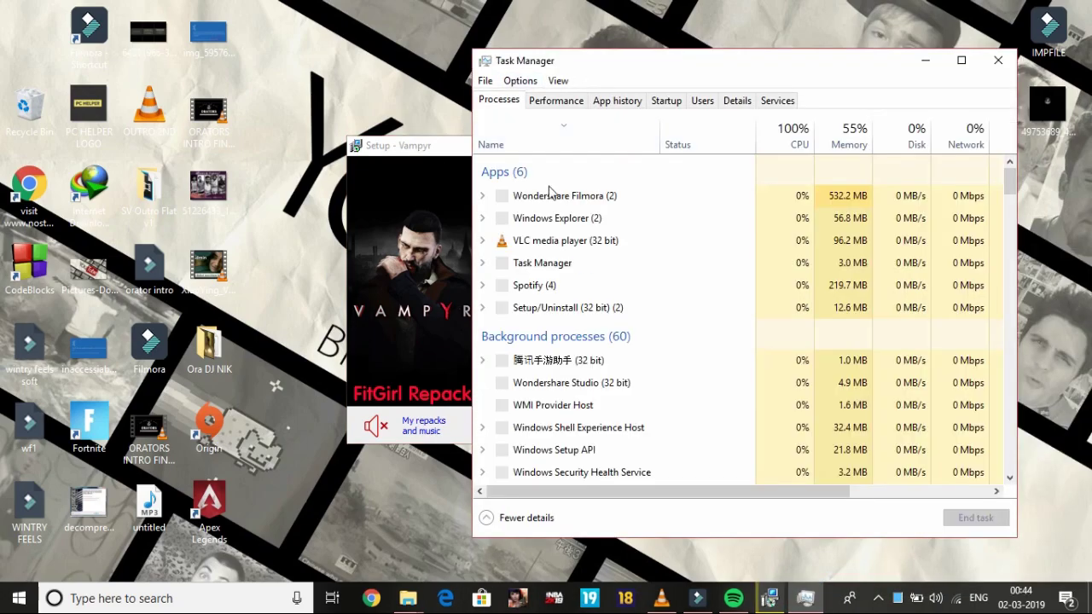
{"action": "right_click", "coordinate": [560, 318]}
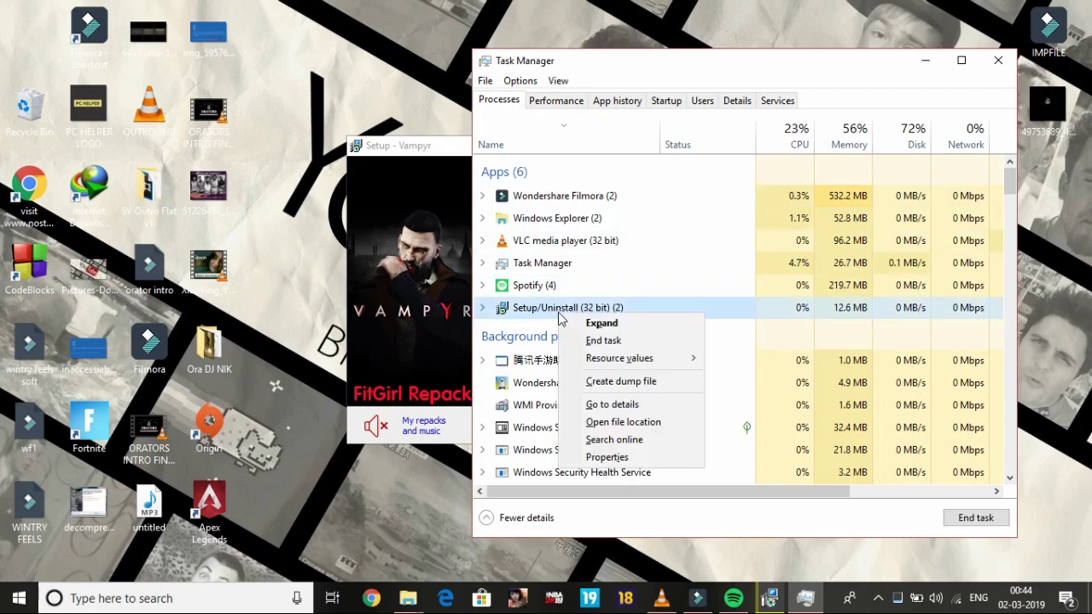
{"action": "left_click", "coordinate": [612, 404]}
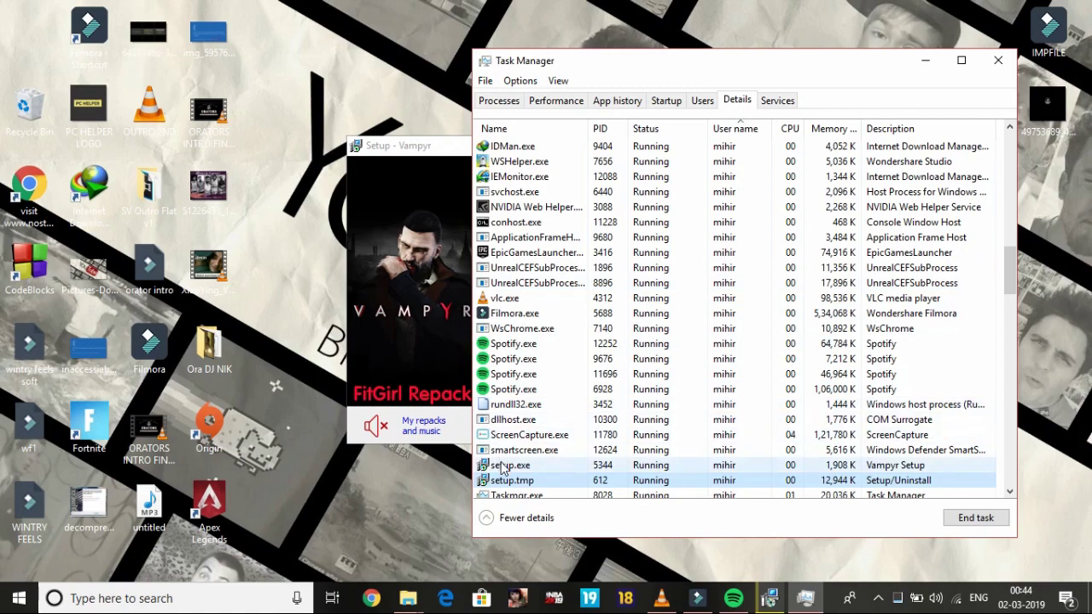
Set setup.exe and setup.tmp to Realtime priority, then close Task Manager.
{"action": "right_click", "coordinate": [503, 467]}
{"action": "mouse_move", "coordinate": [640, 299]}
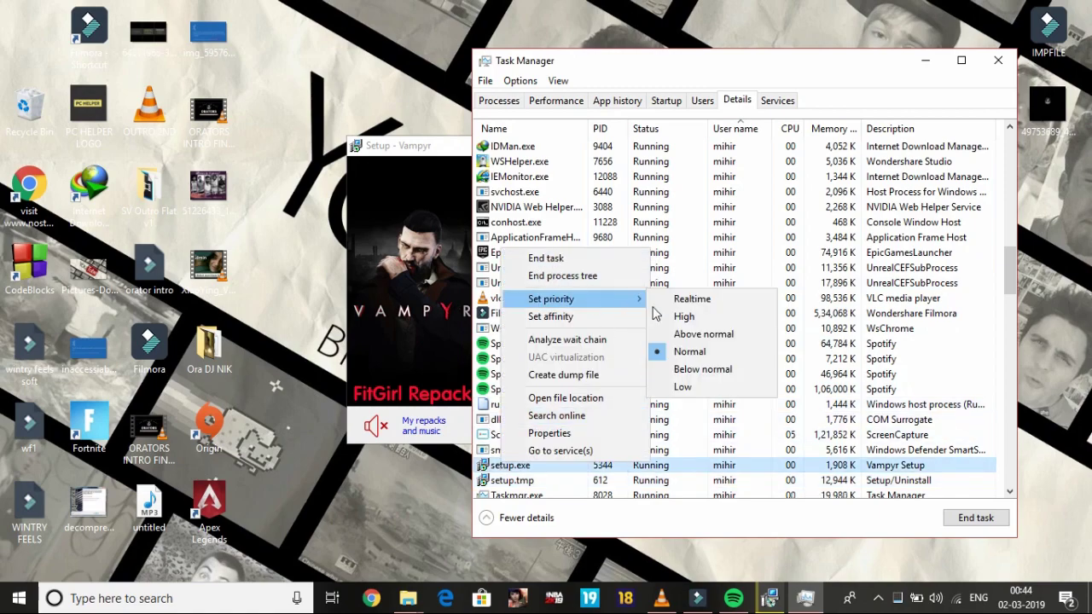
{"action": "left_click", "coordinate": [692, 300]}
{"action": "left_click", "coordinate": [563, 319]}
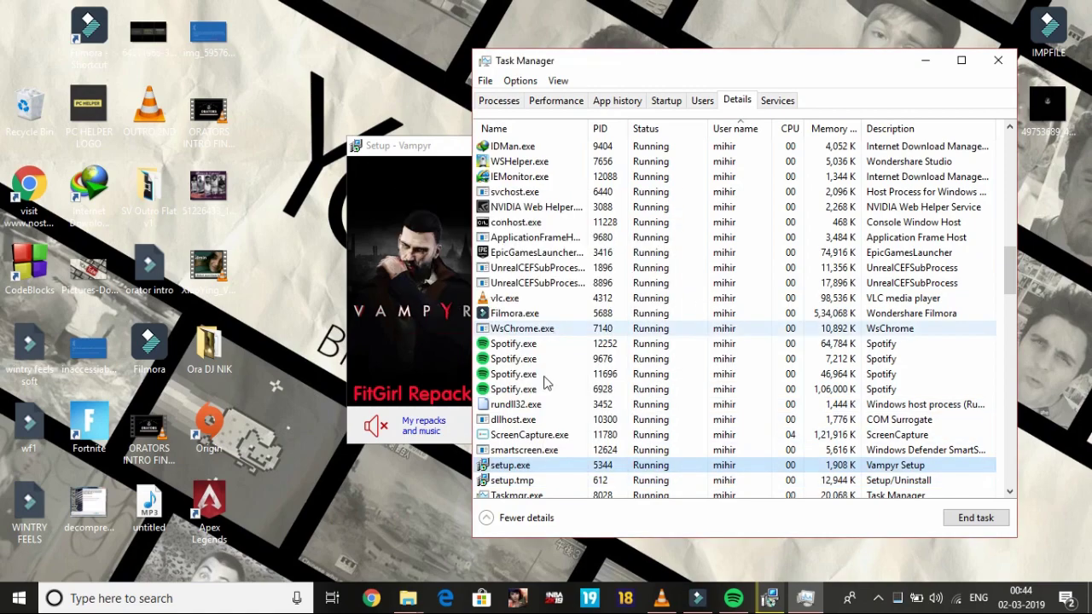
{"action": "right_click", "coordinate": [517, 482]}
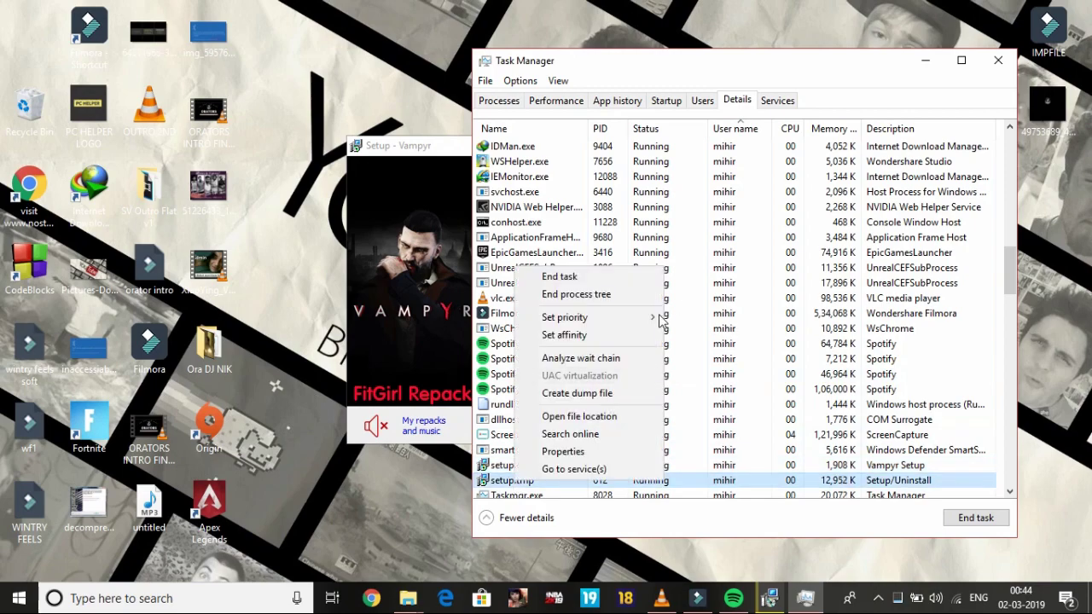
{"action": "mouse_move", "coordinate": [614, 317]}
{"action": "left_click", "coordinate": [701, 323]}
{"action": "left_click", "coordinate": [539, 322]}
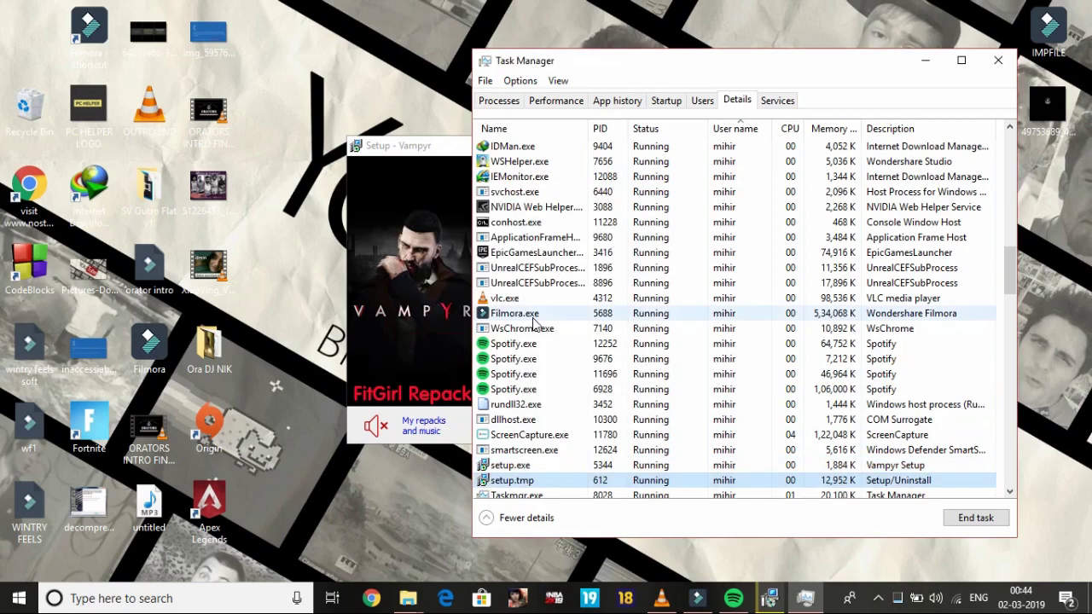
{"action": "left_click", "coordinate": [1001, 61]}
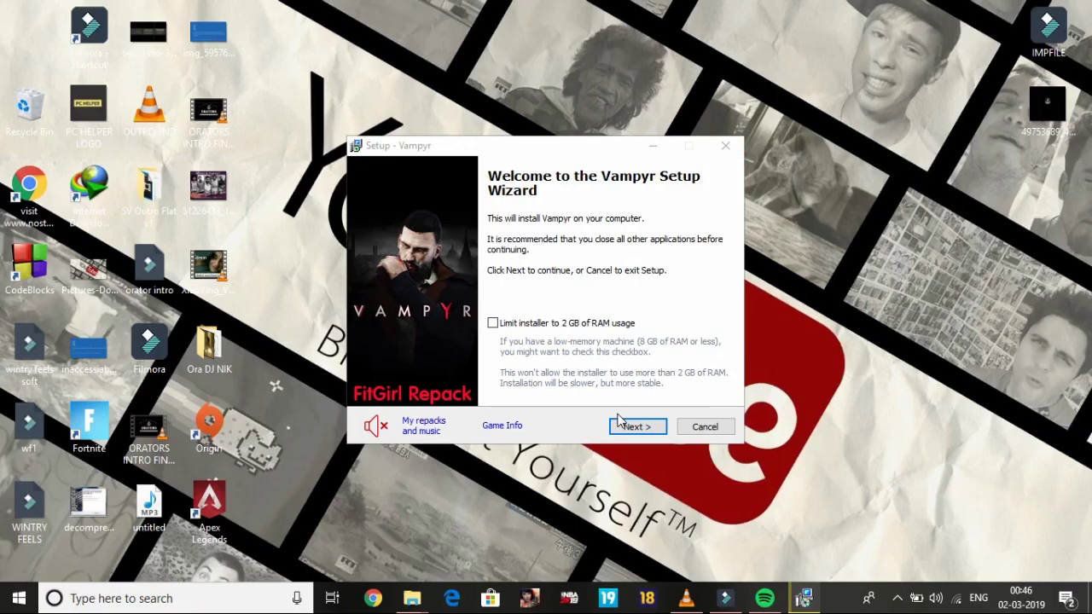
Browse to New Volume (D:) for D:\Vampyr as the install folder, then exit setup.
{"action": "left_click", "coordinate": [644, 433]}
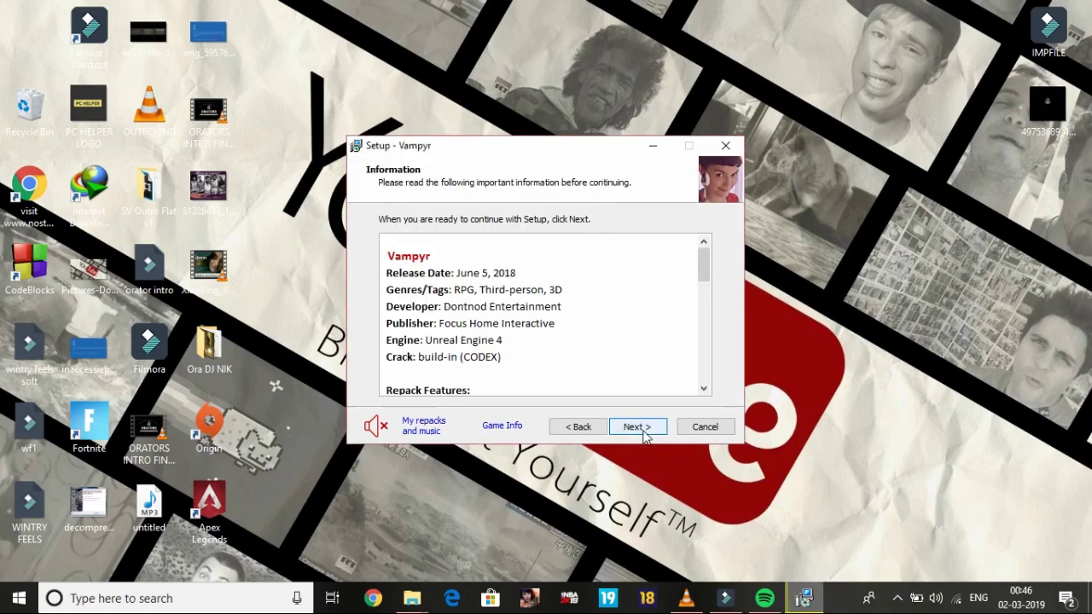
{"action": "left_click", "coordinate": [637, 426]}
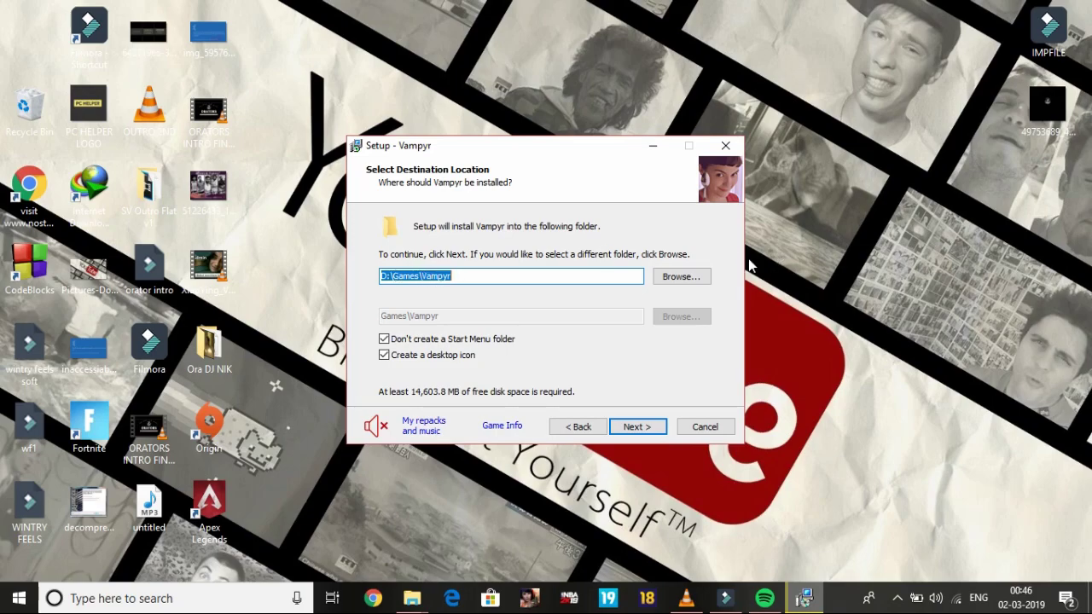
{"action": "left_click", "coordinate": [700, 278]}
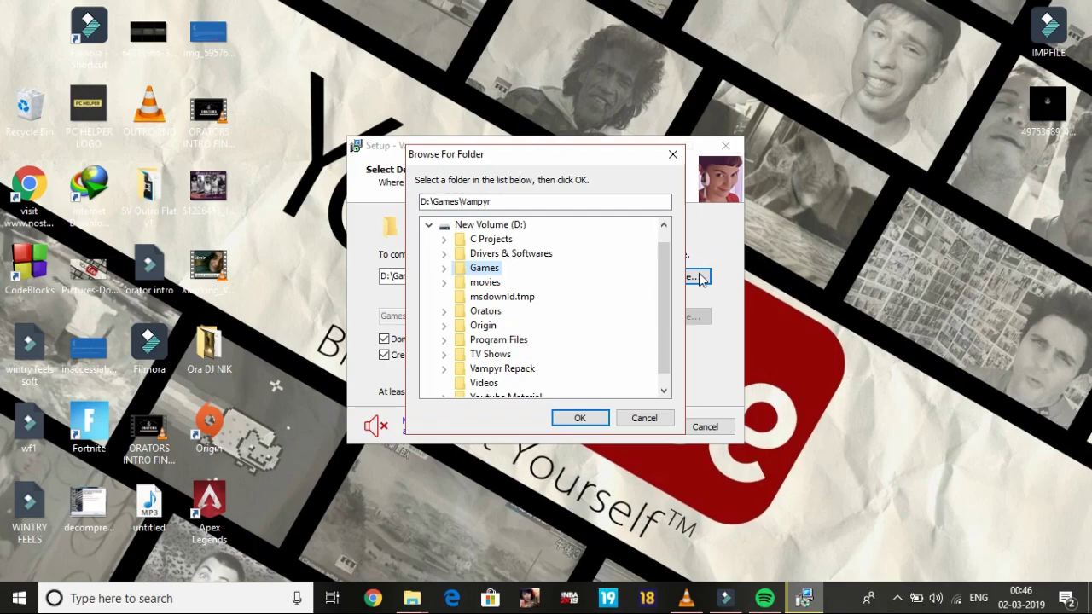
{"action": "scroll", "coordinate": [500, 352], "scroll_direction": "down", "scroll_amount": 1}
{"action": "scroll", "coordinate": [501, 360], "scroll_direction": "up", "scroll_amount": 1}
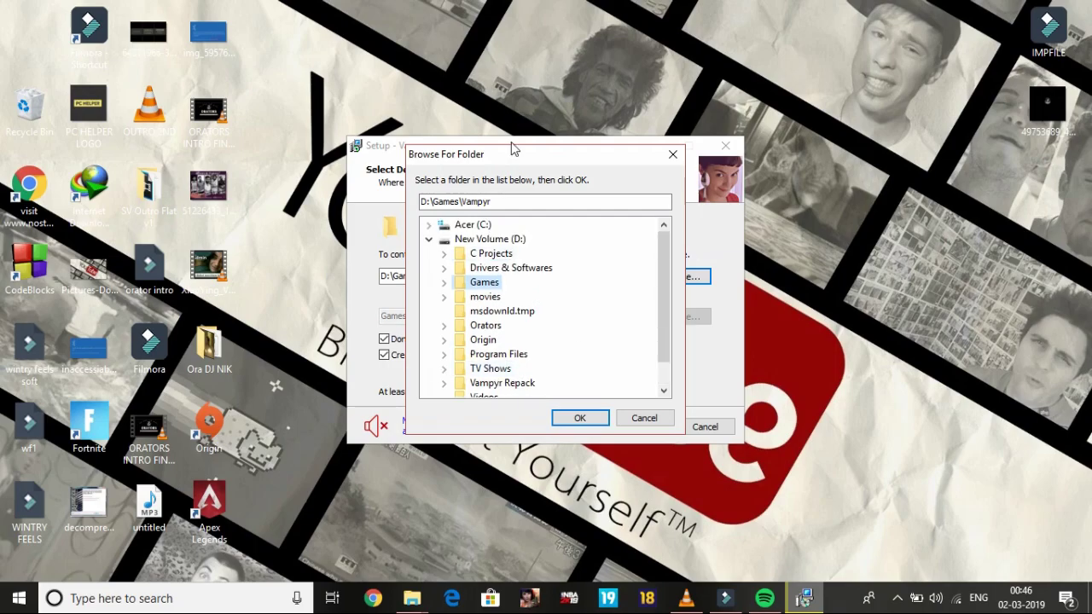
{"action": "left_click", "coordinate": [483, 227]}
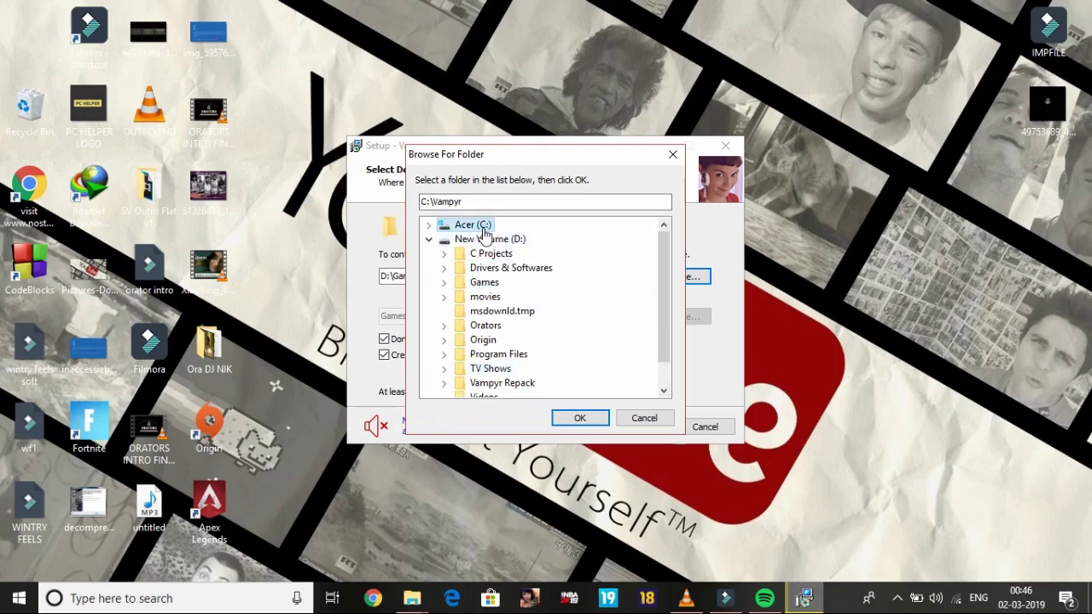
{"action": "left_click", "coordinate": [471, 241]}
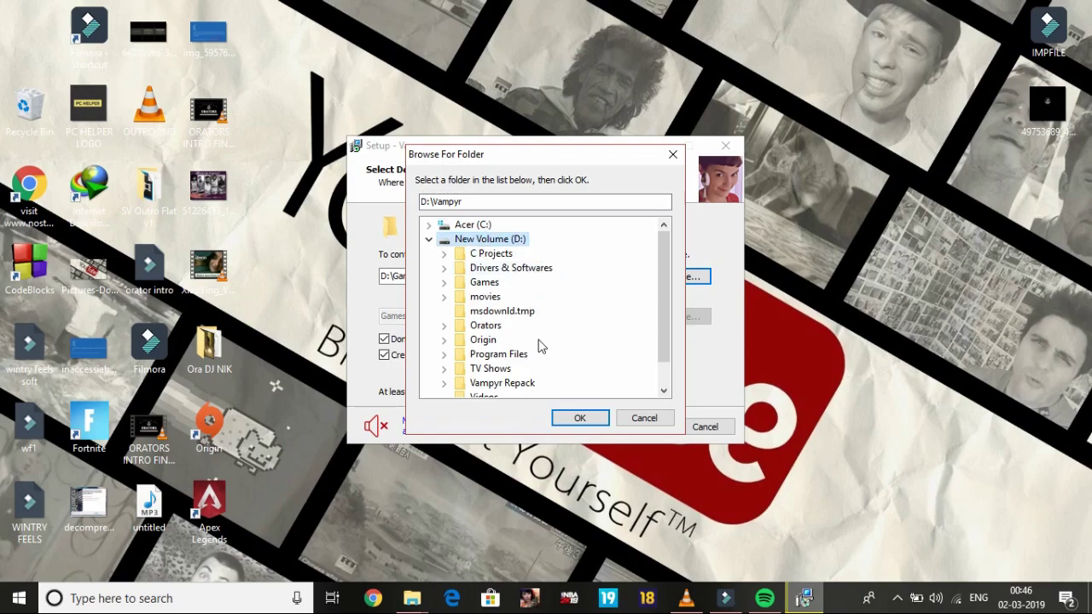
{"action": "left_click", "coordinate": [582, 417]}
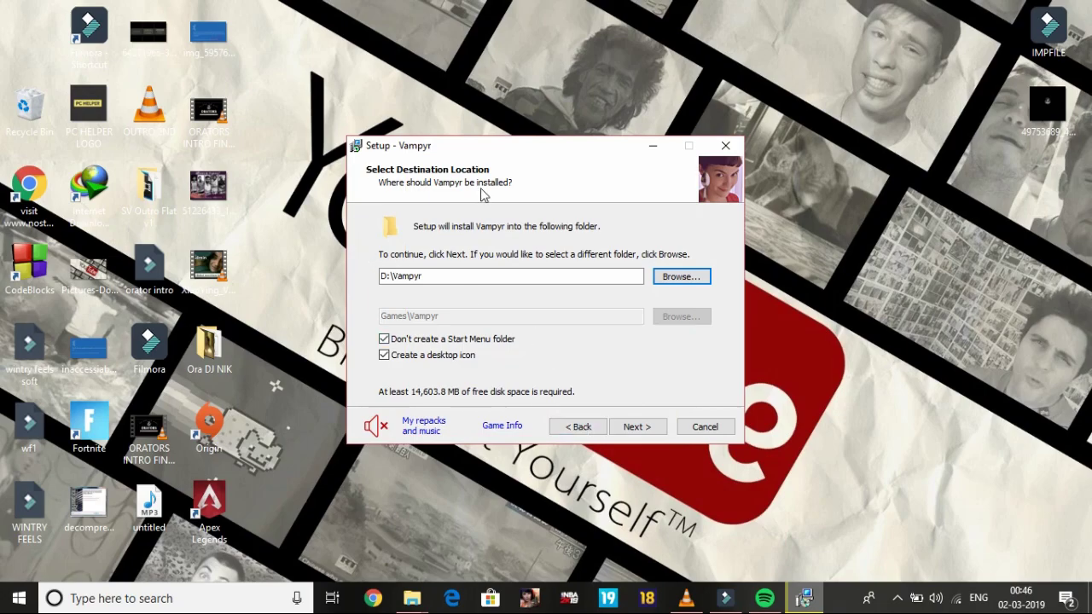
{"action": "left_click", "coordinate": [725, 146]}
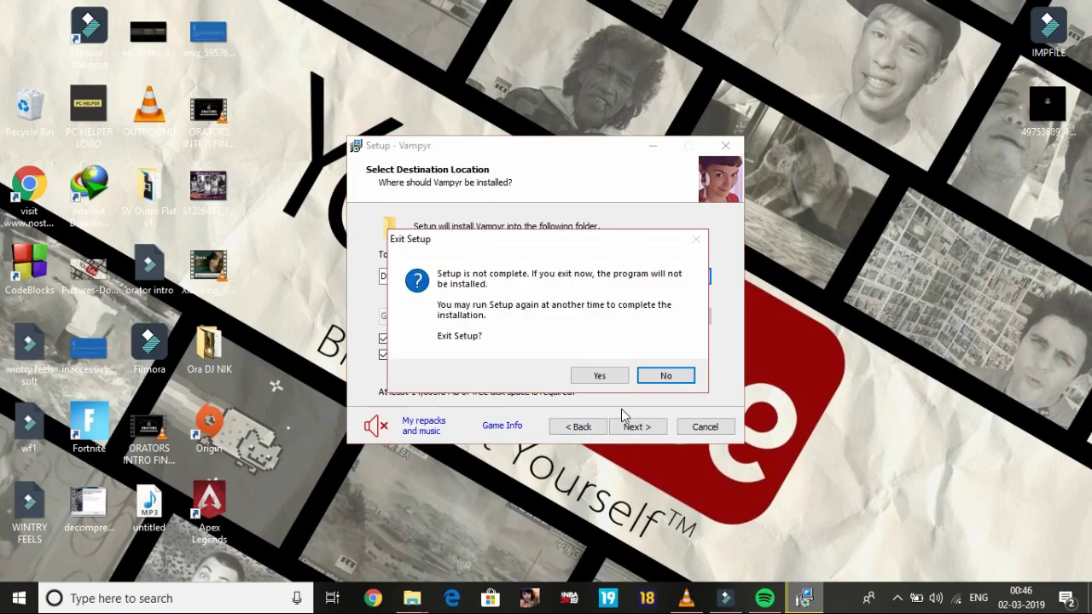
{"action": "left_click", "coordinate": [600, 375]}
Bring the Vampyr Repack Explorer window forward and go up to drive D:.
{"action": "mouse_move", "coordinate": [412, 598]}
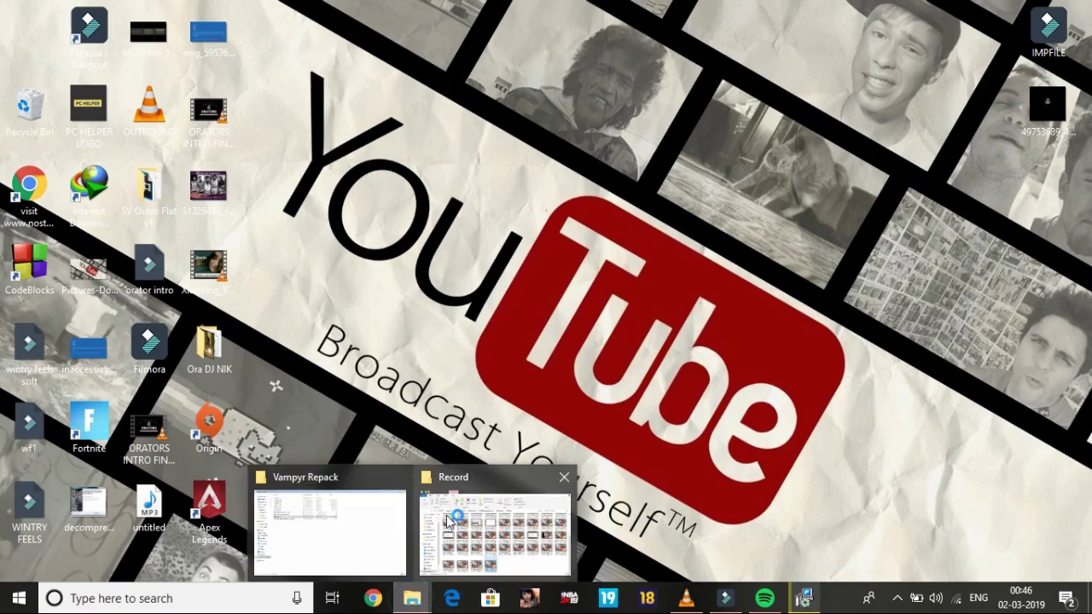
{"action": "left_click", "coordinate": [358, 505]}
{"action": "key", "text": "alt+Up"}
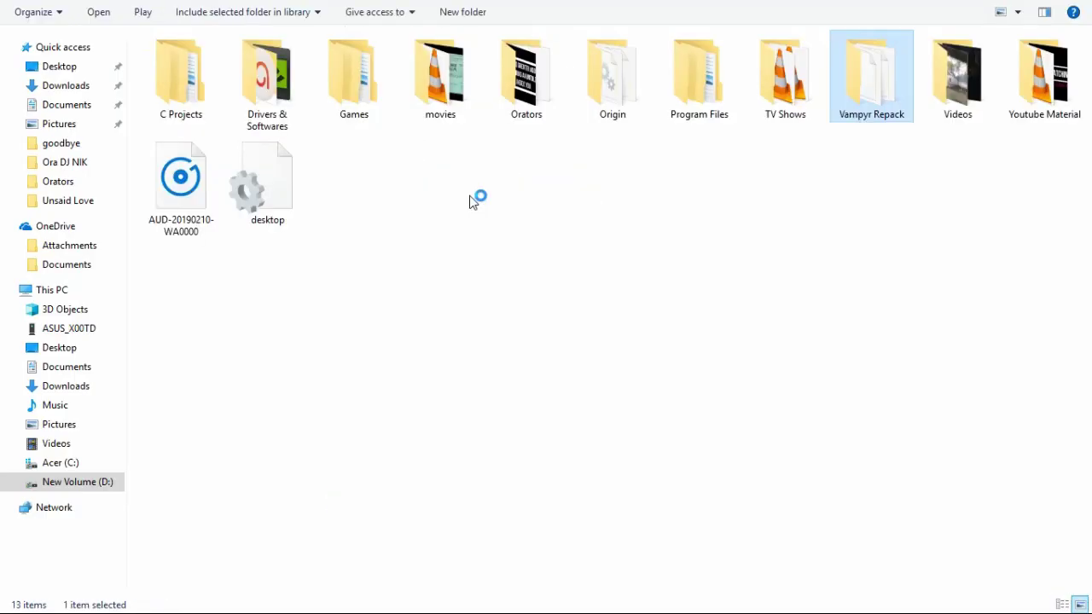
Try renaming Vampyr Repack to 'Vampyr Setup', then cancel when the folder is in use.
{"action": "right_click", "coordinate": [875, 75]}
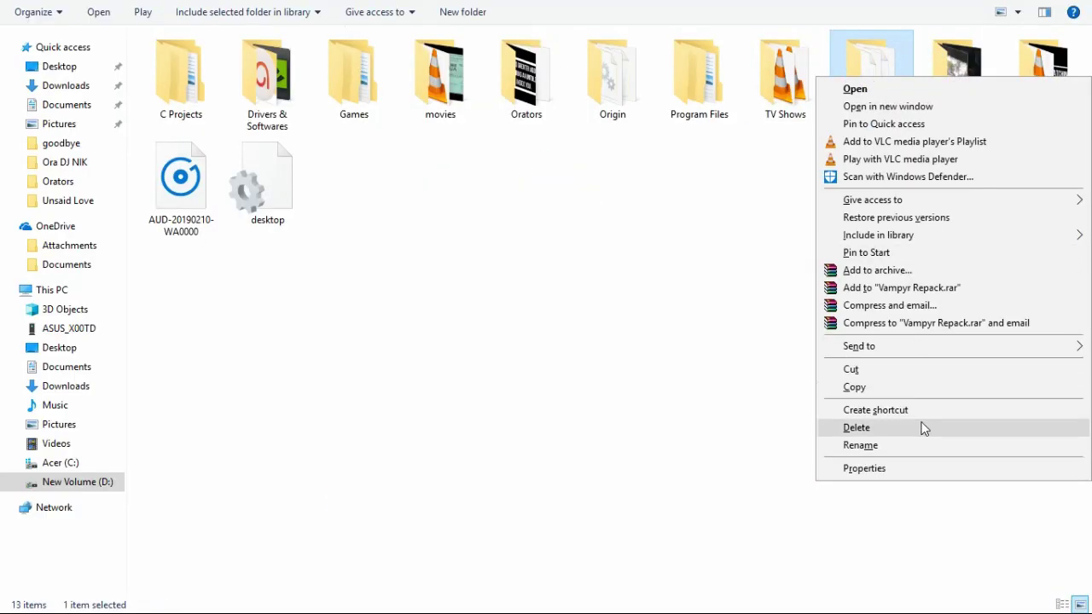
{"action": "left_click", "coordinate": [887, 444]}
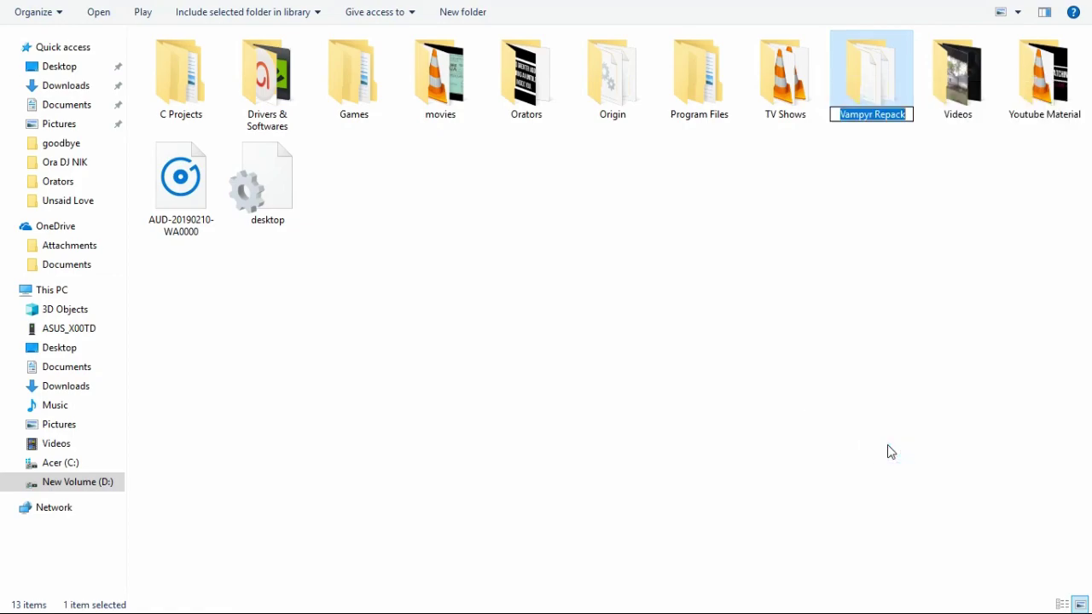
{"action": "key", "text": "End"}
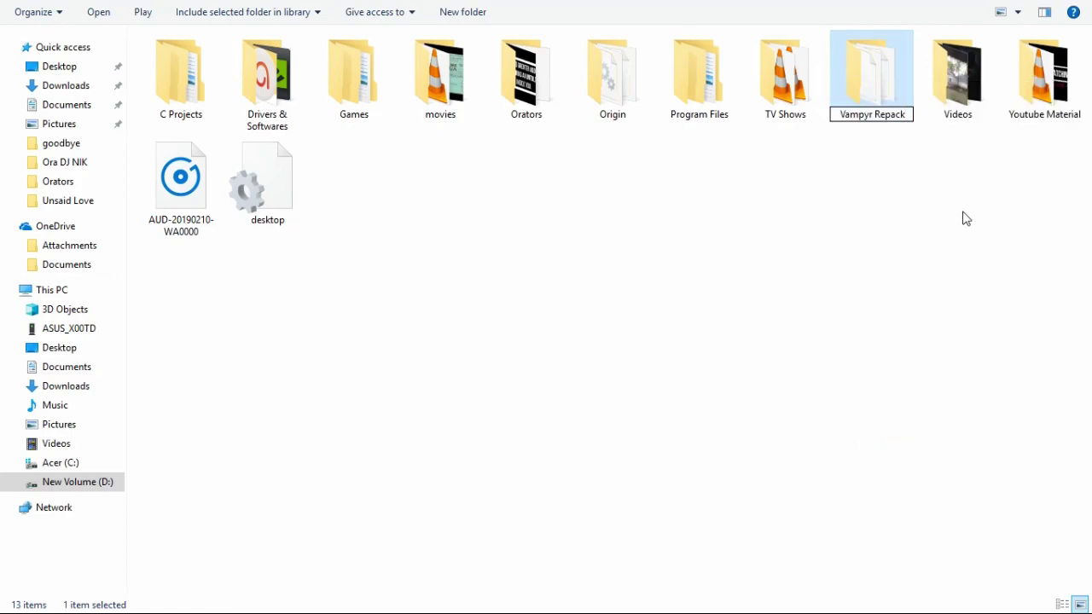
{"action": "key", "text": "BackSpace"}
{"action": "key", "text": "BackSpace"}
{"action": "key", "text": "BackSpace"}
{"action": "key", "text": "BackSpace"}
{"action": "key", "text": "BackSpace"}
{"action": "key", "text": "BackSpace"}
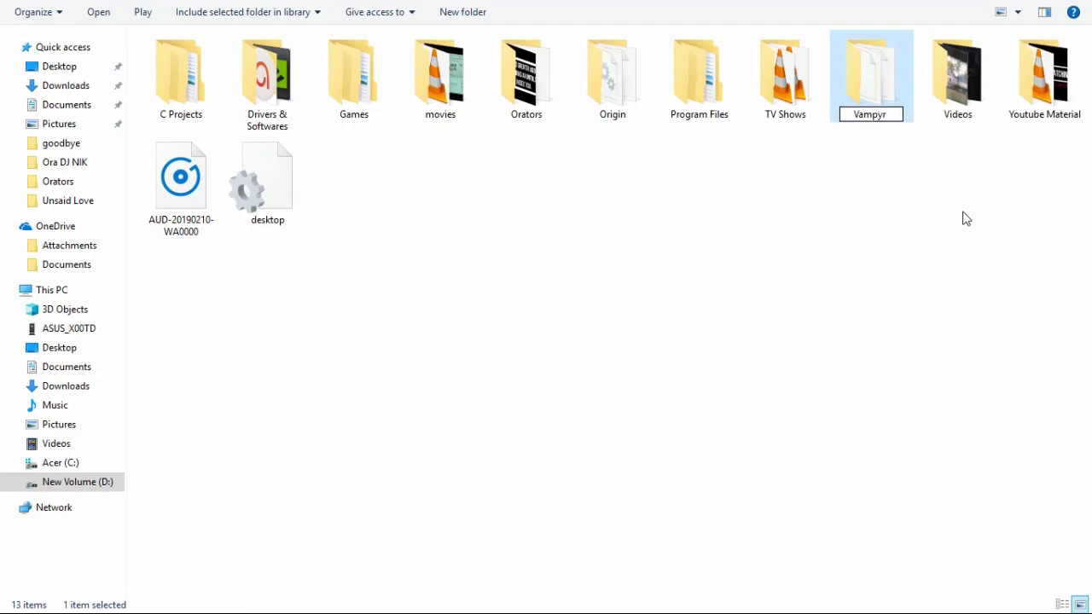
{"action": "type", "text": "Setup"}
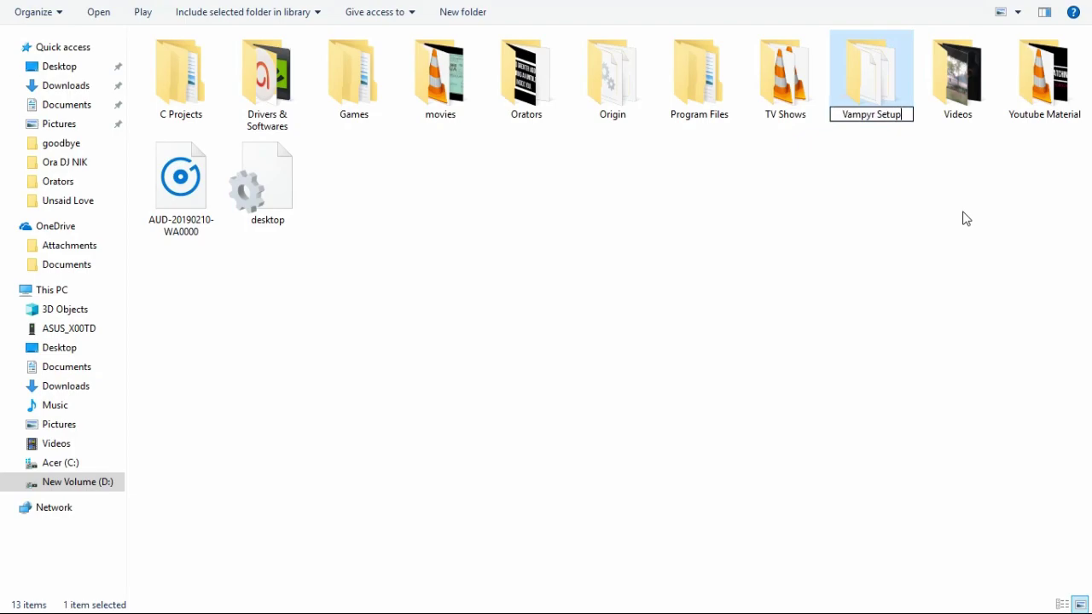
{"action": "key", "text": "Return"}
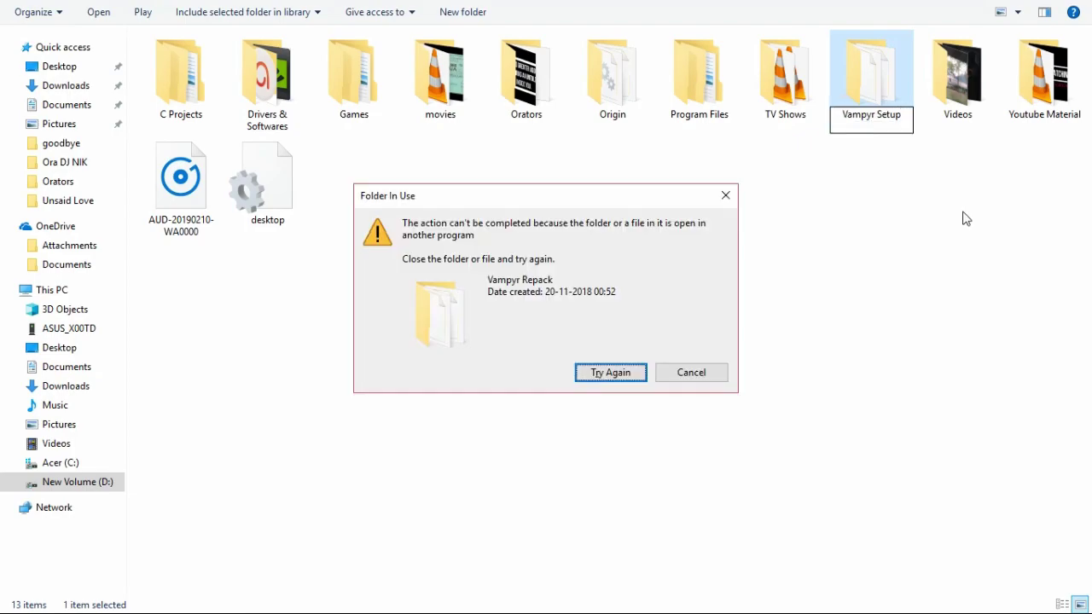
{"action": "left_click", "coordinate": [631, 375]}
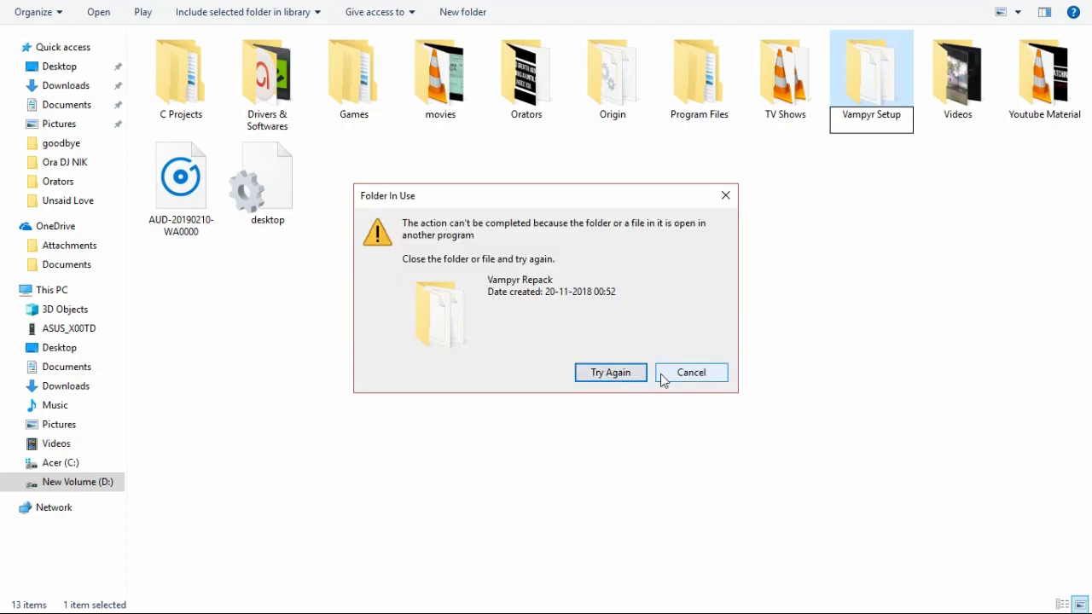
{"action": "left_click", "coordinate": [674, 376]}
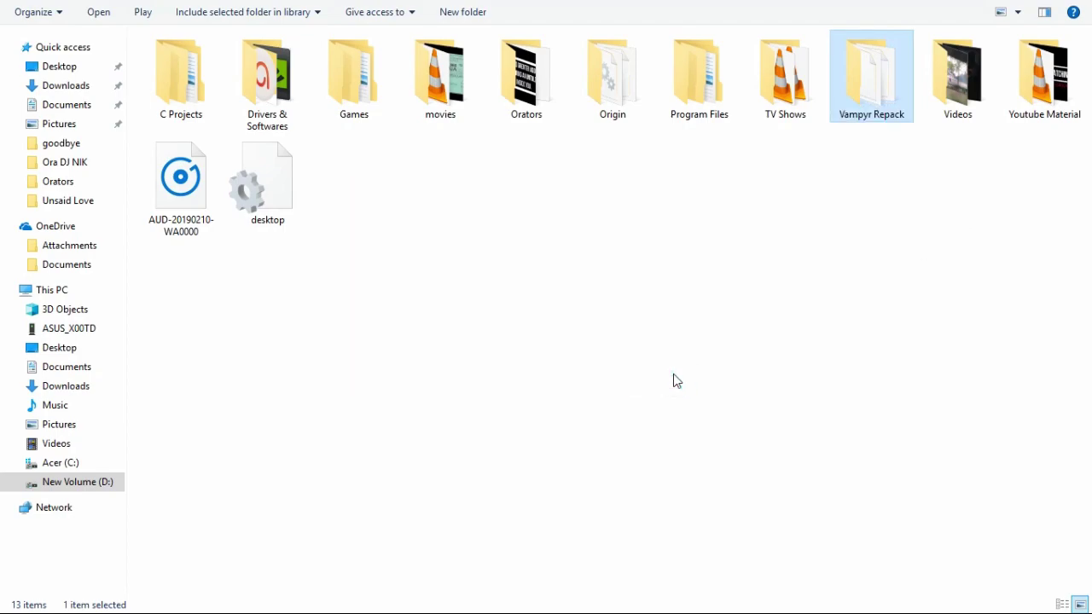
{"action": "left_click", "coordinate": [772, 553]}
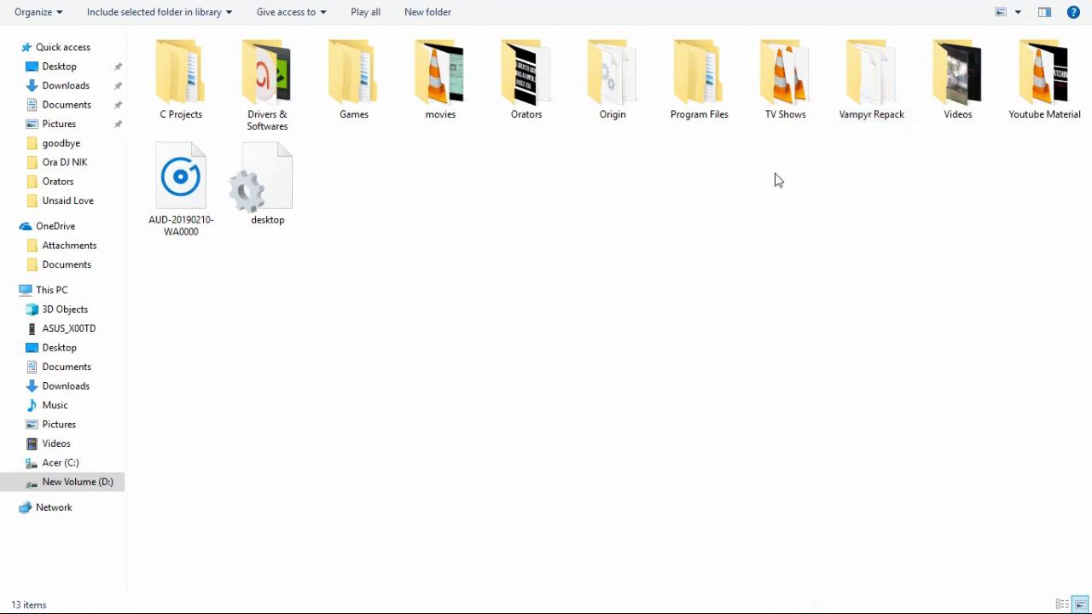
{"action": "left_click", "coordinate": [884, 67]}
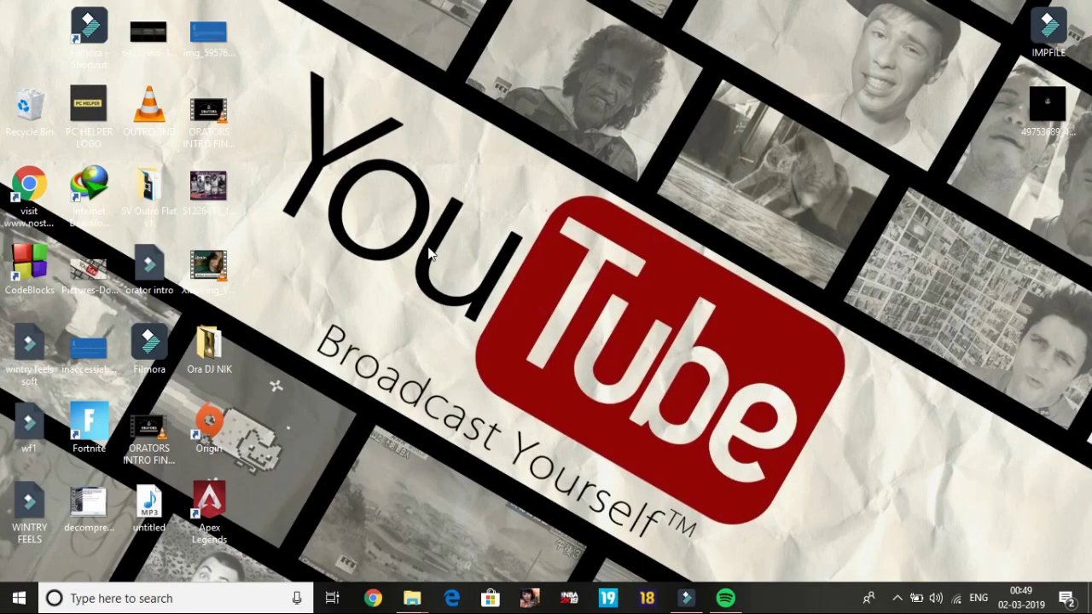
Open Settings > Update & Security > Windows Security.
{"action": "left_click", "coordinate": [19, 598]}
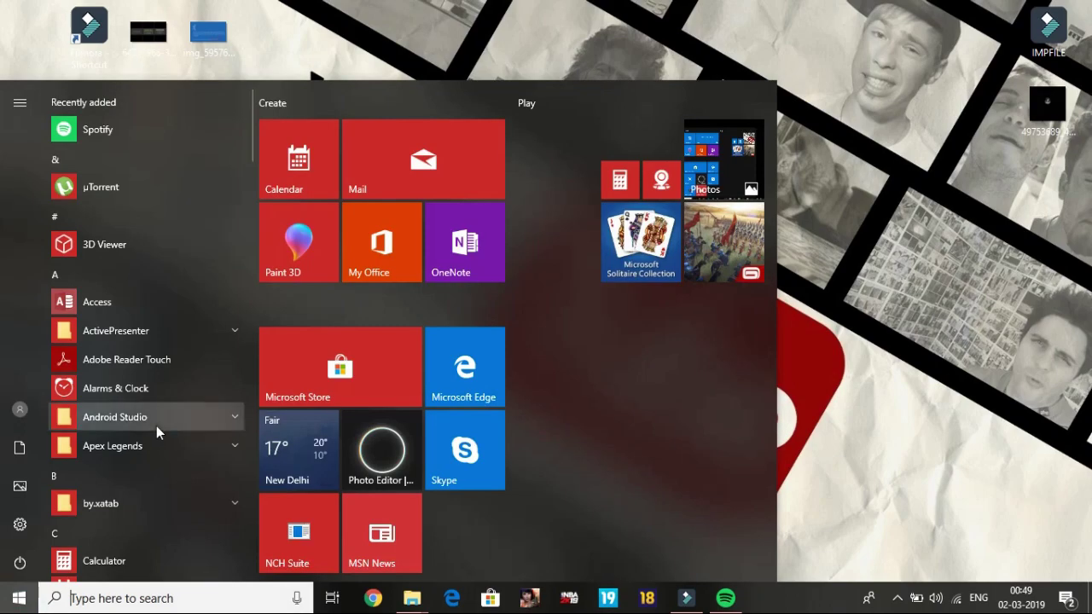
{"action": "left_click", "coordinate": [17, 523]}
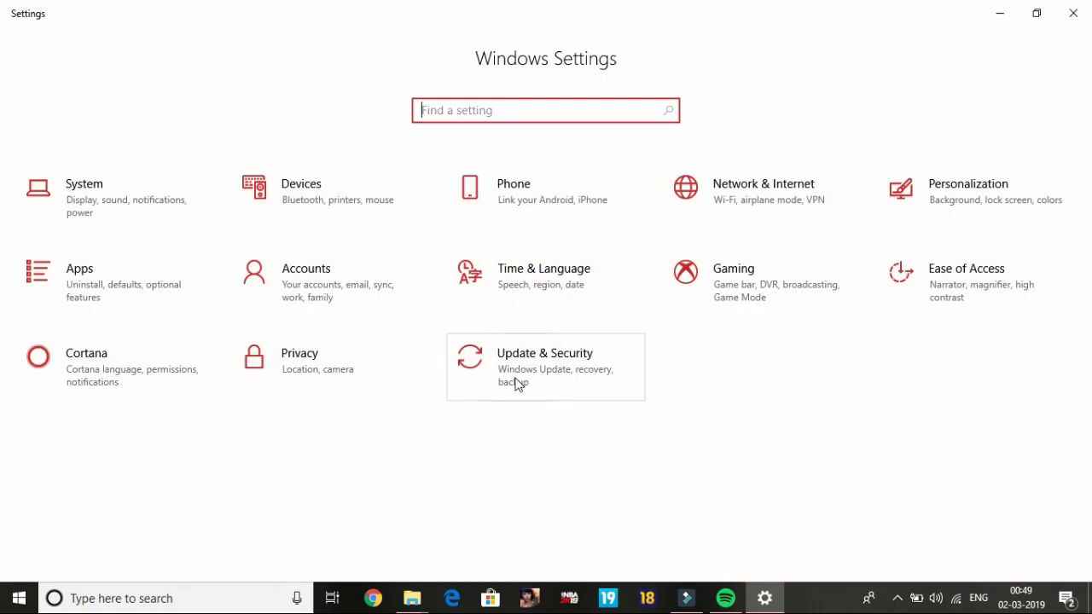
{"action": "left_click", "coordinate": [515, 383]}
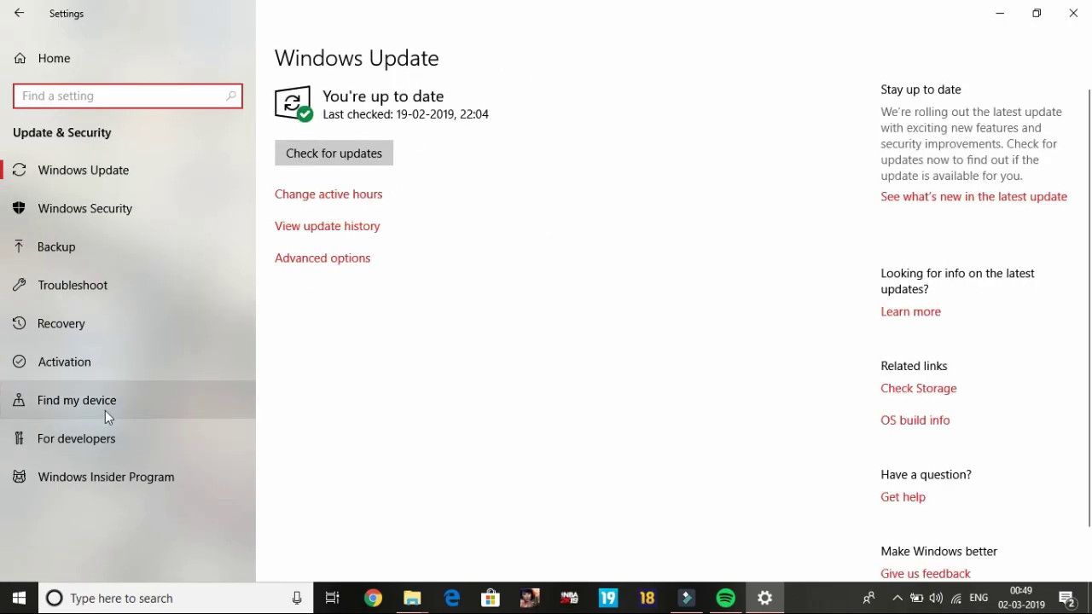
{"action": "left_click", "coordinate": [116, 197]}
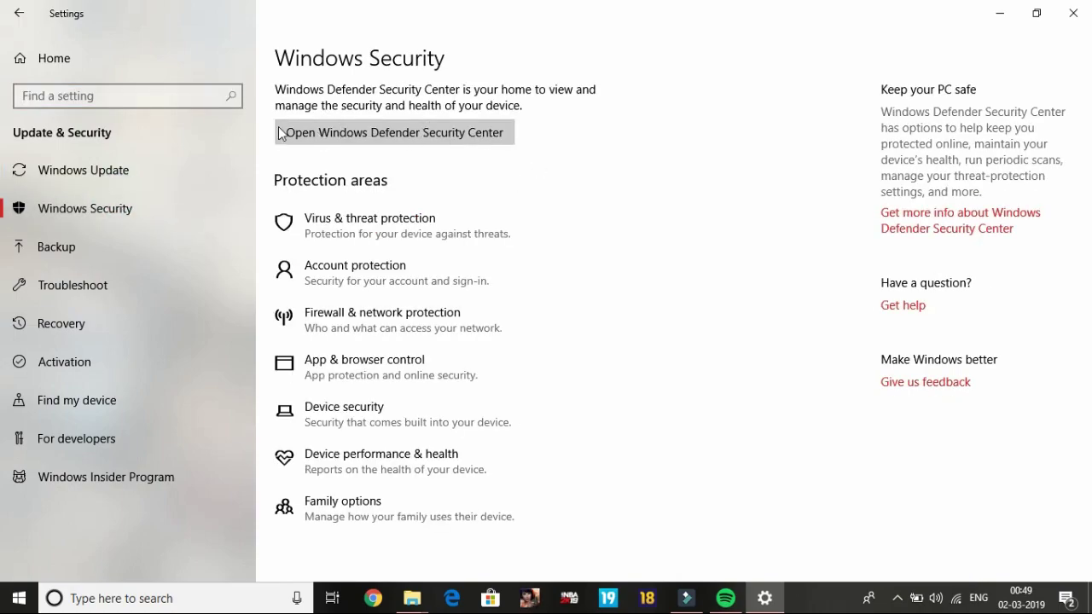
Open Windows Defender Security Center's Virus & threat protection settings.
{"action": "left_click", "coordinate": [443, 142]}
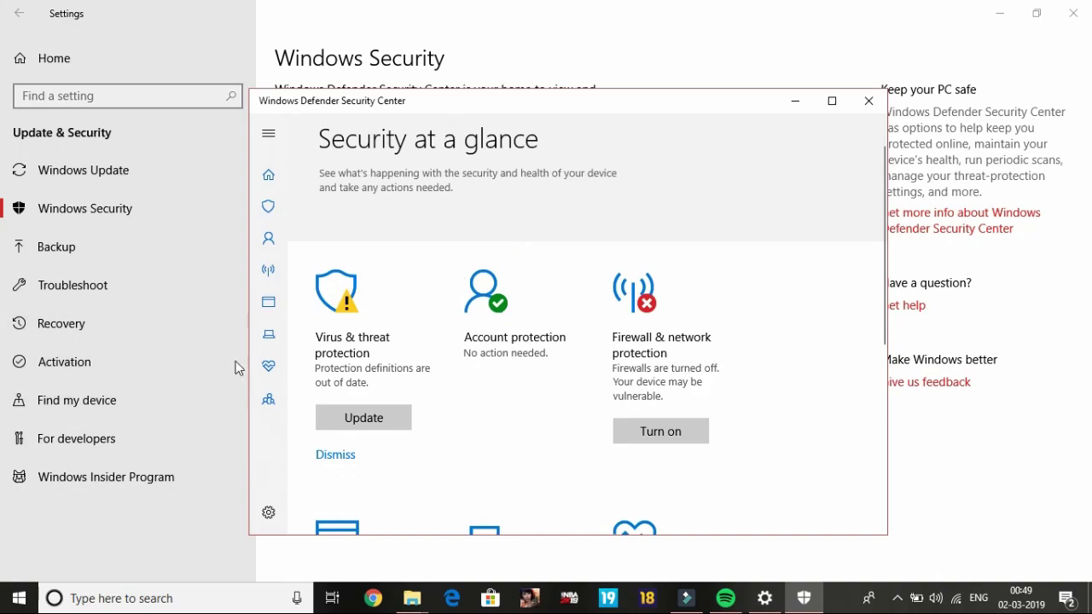
{"action": "left_click", "coordinate": [267, 512]}
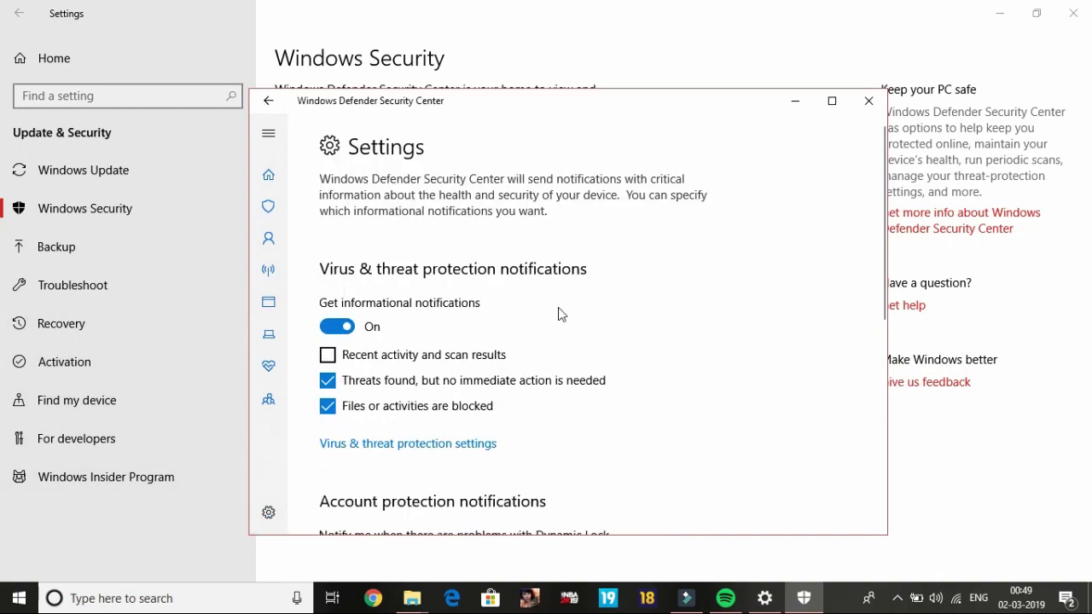
{"action": "scroll", "coordinate": [396, 352], "scroll_direction": "down", "scroll_amount": 2}
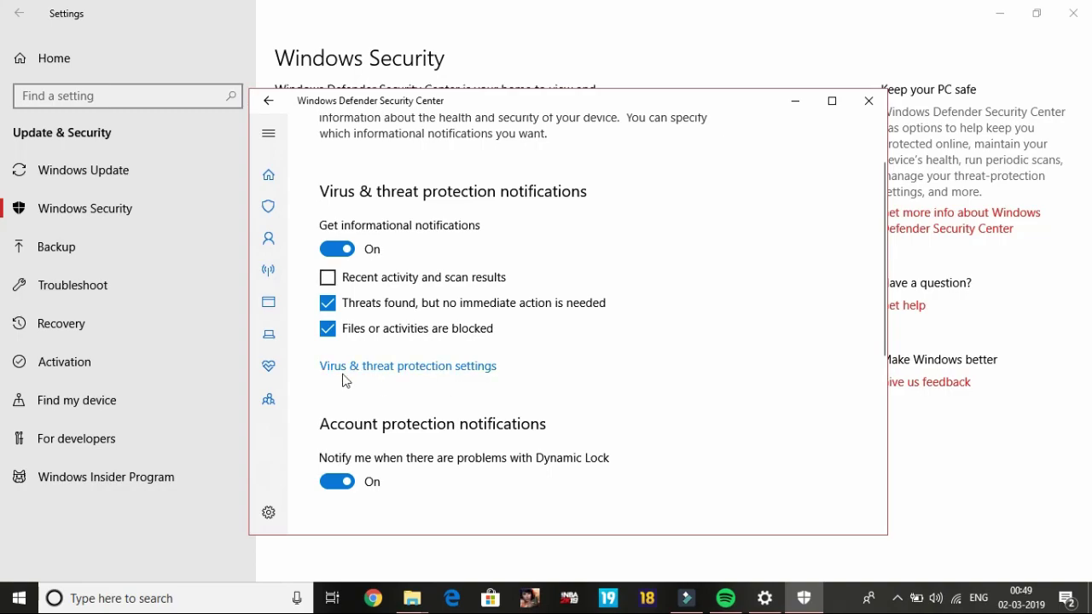
{"action": "left_click", "coordinate": [373, 366]}
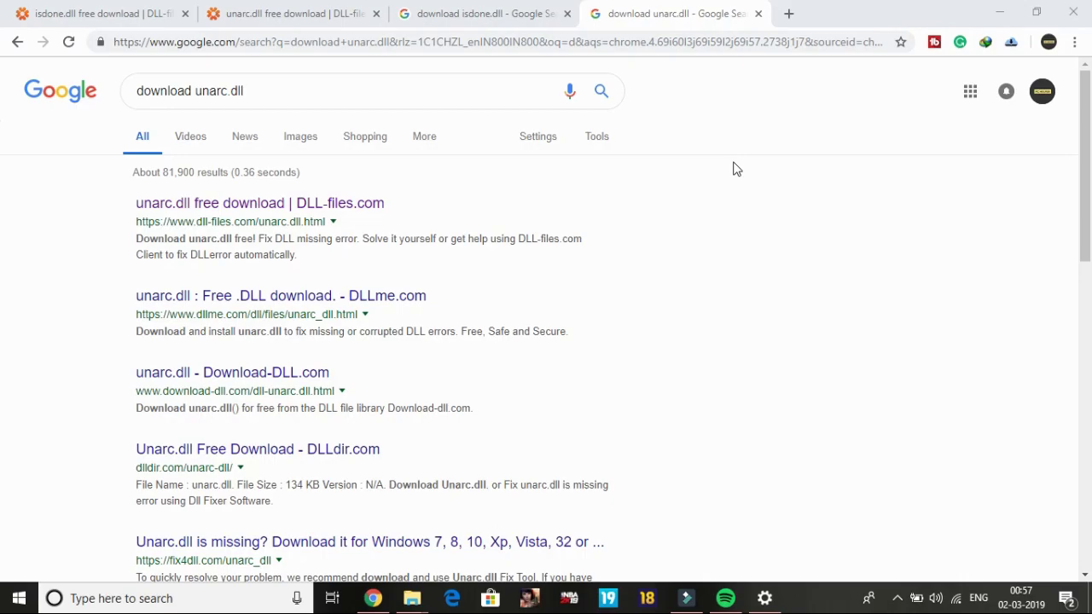
Restore Chrome, check the DLL search tabs, and dismiss the Opera advertisement popup.
{"action": "key", "text": "super+d"}
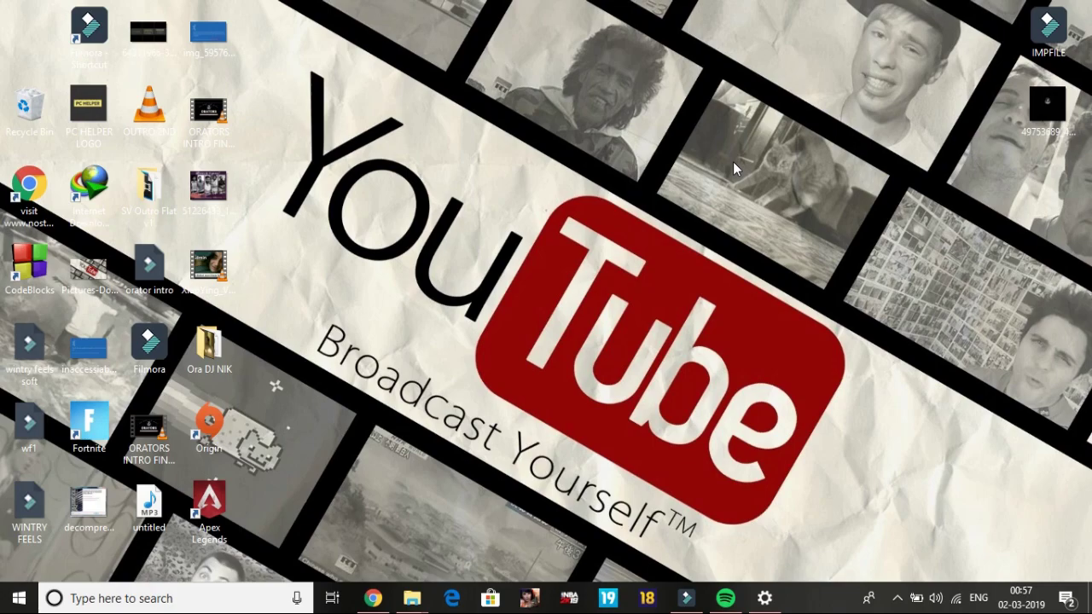
{"action": "left_click", "coordinate": [373, 598]}
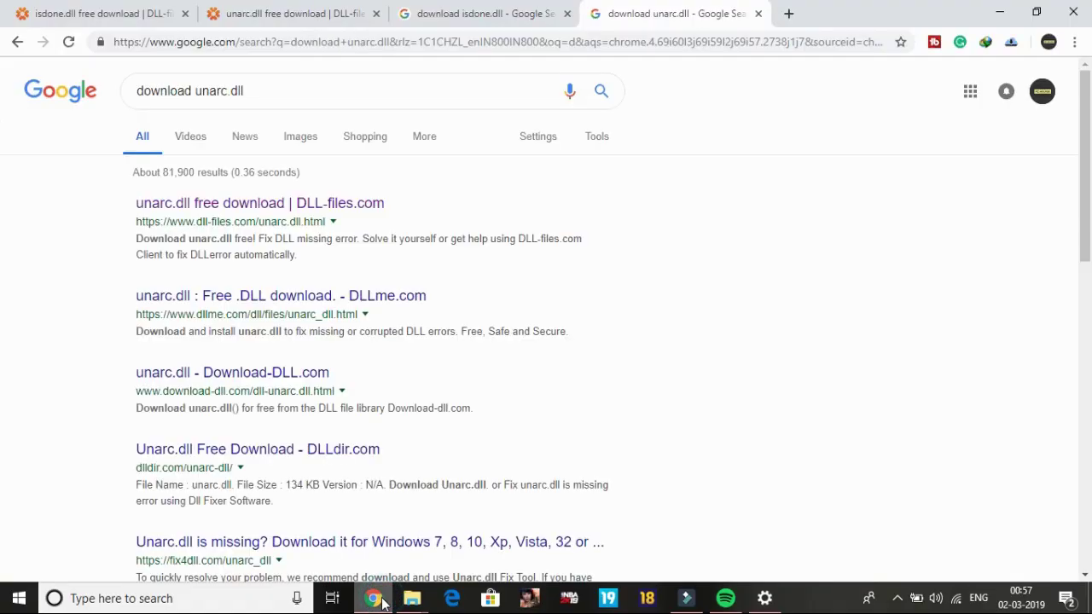
{"action": "left_click", "coordinate": [484, 12]}
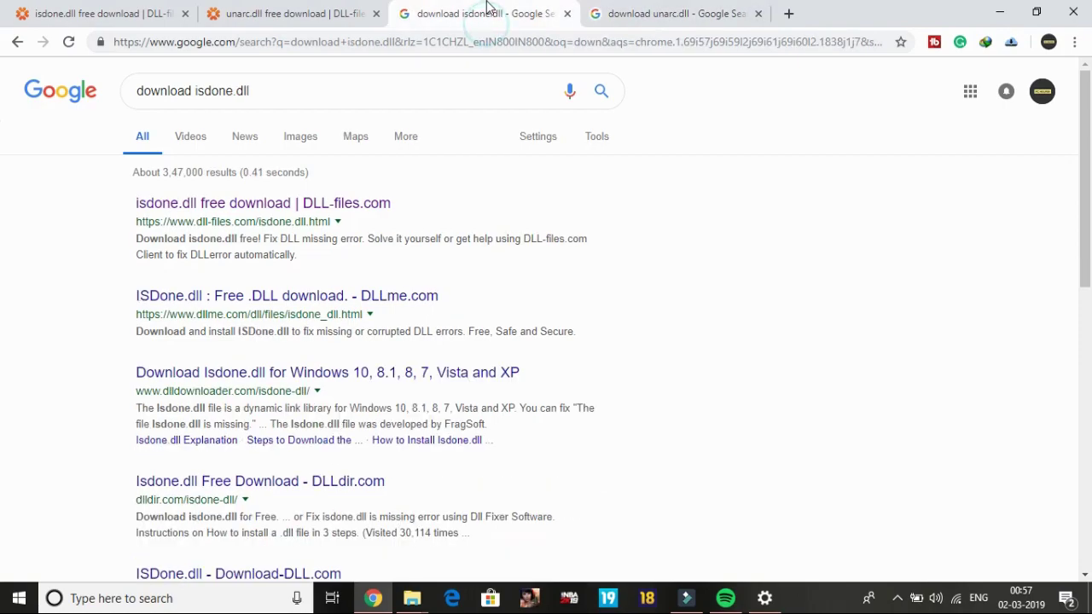
{"action": "left_click", "coordinate": [278, 102]}
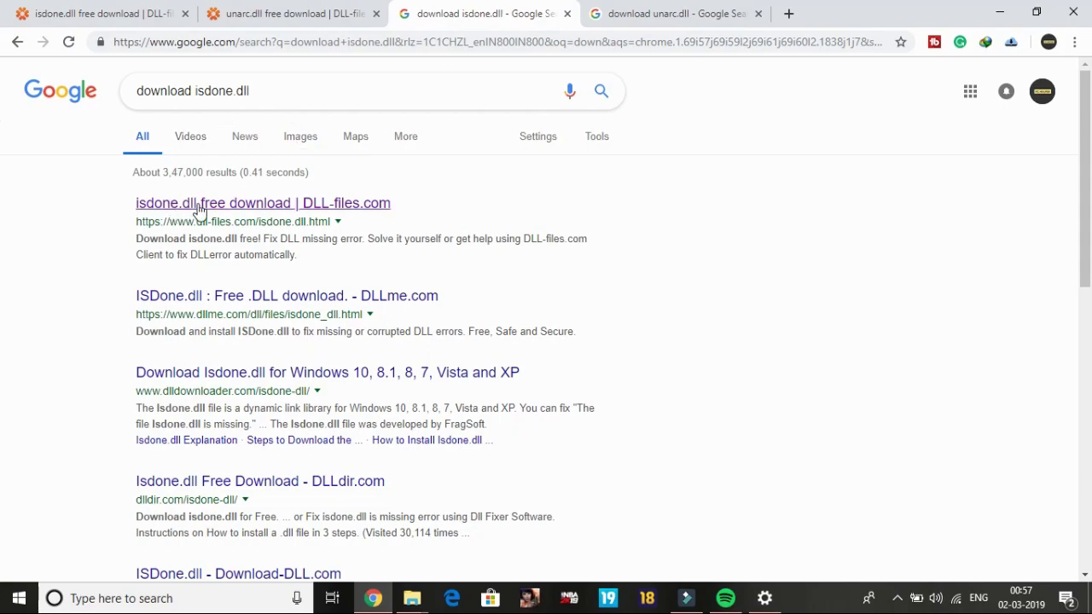
{"action": "left_click", "coordinate": [658, 10]}
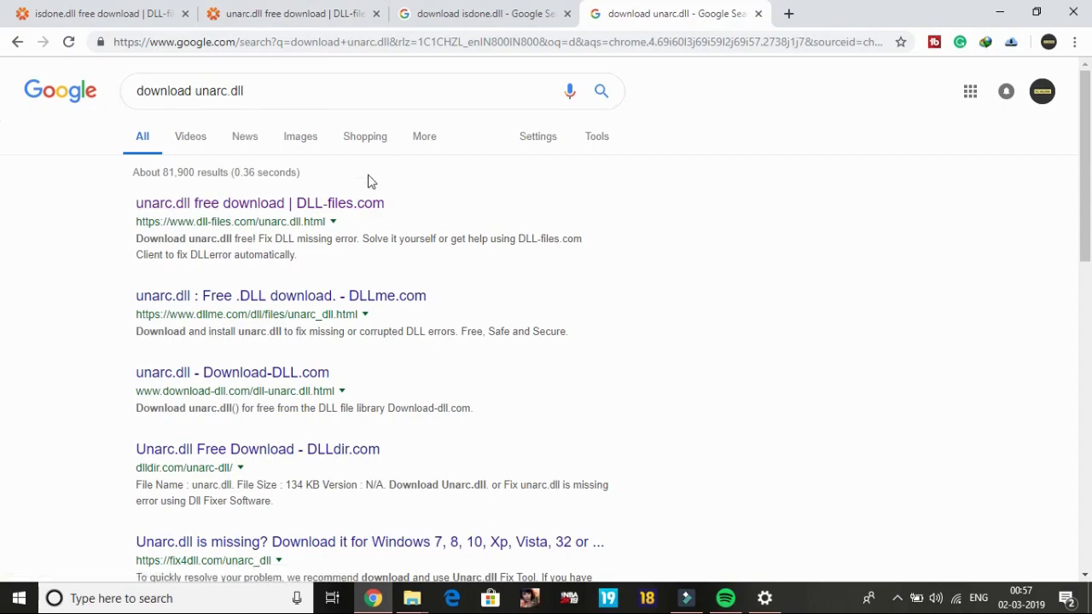
{"action": "left_click", "coordinate": [101, 10]}
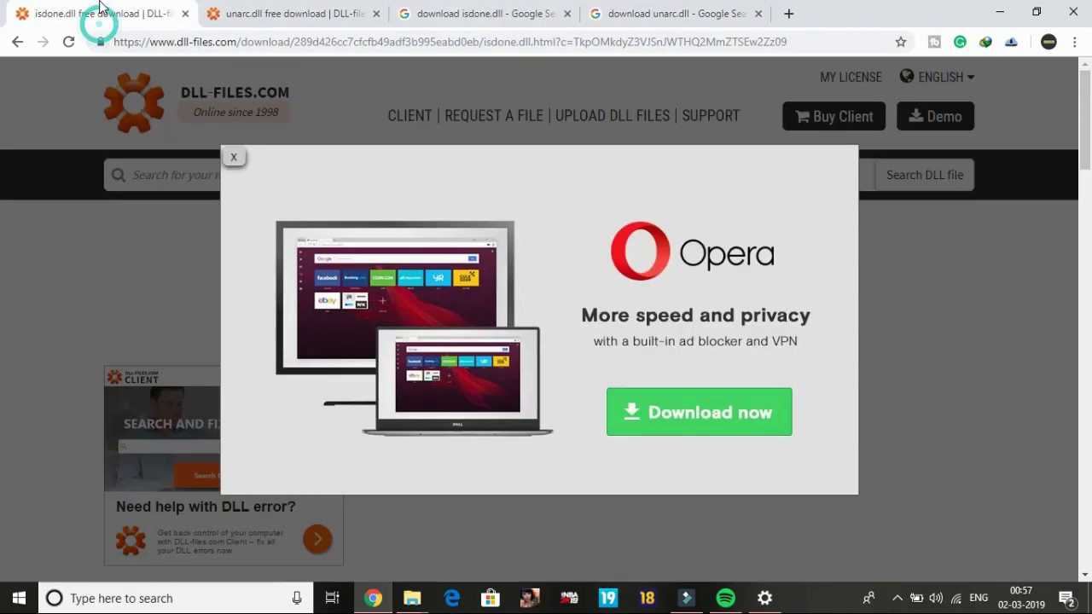
{"action": "left_click", "coordinate": [930, 341]}
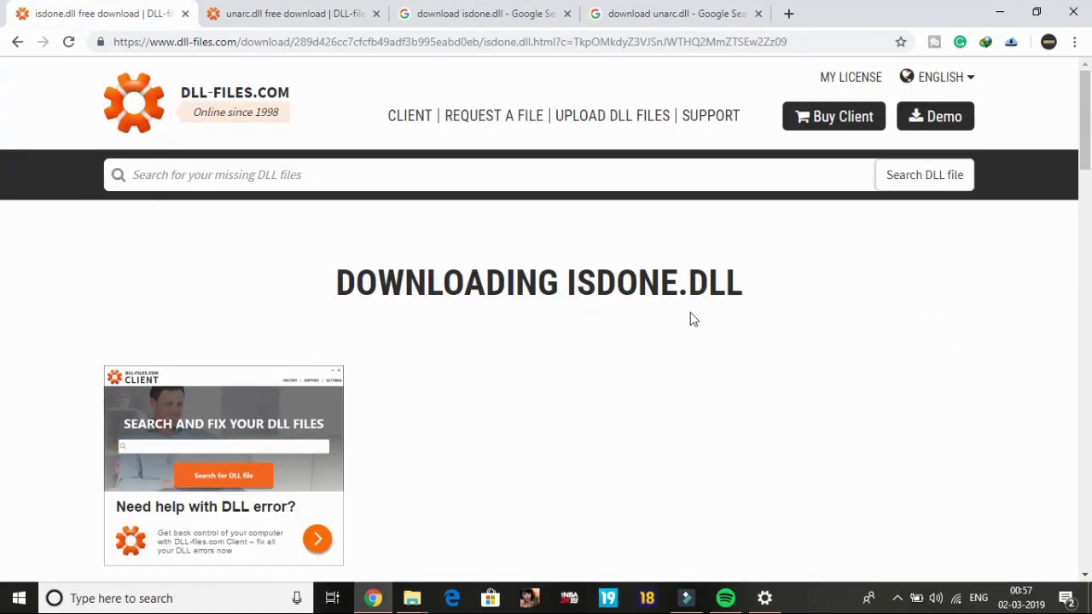
{"action": "left_click", "coordinate": [523, 11]}
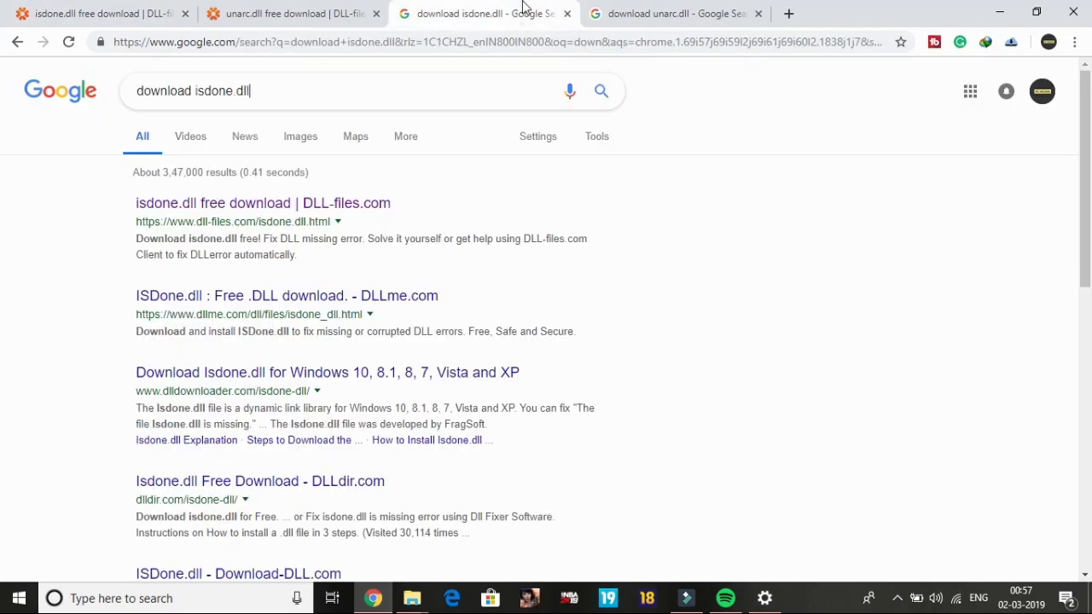
Open the DLL-files.com results for isdone.dll and unarc.dll, scrolling to isdone.dll's versions.
{"action": "left_click", "coordinate": [247, 203]}
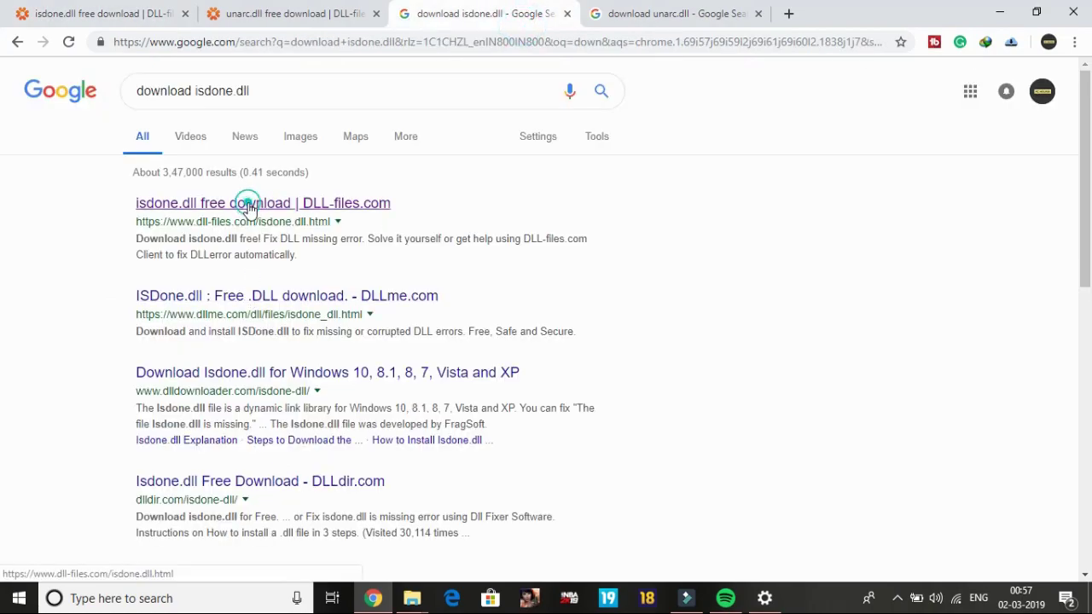
{"action": "left_click", "coordinate": [742, 14]}
{"action": "left_click", "coordinate": [235, 204]}
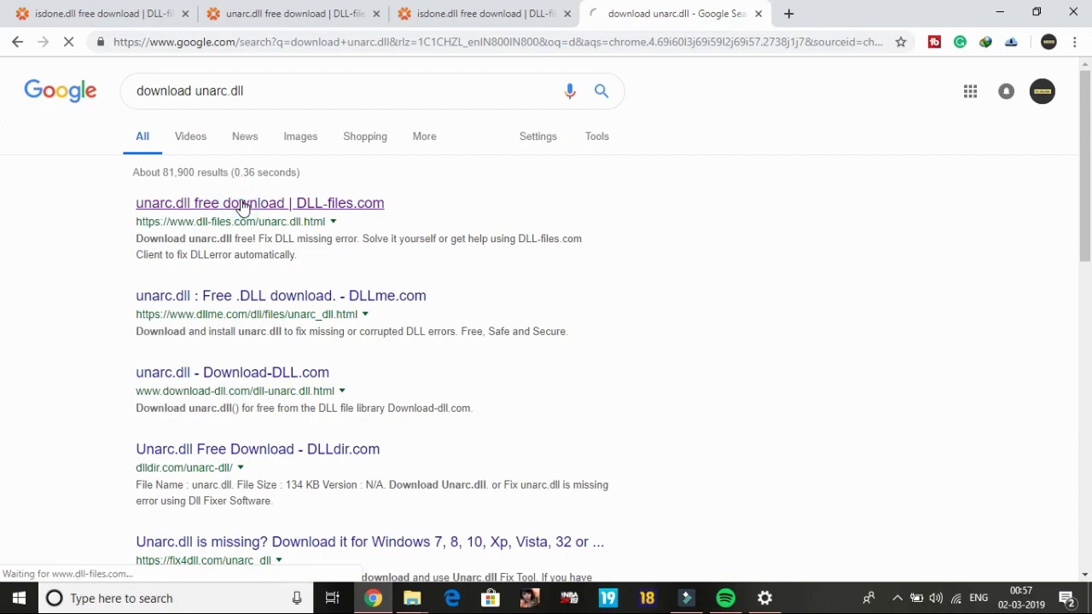
{"action": "left_click", "coordinate": [543, 10]}
{"action": "scroll", "coordinate": [601, 286], "scroll_direction": "down", "scroll_amount": 5}
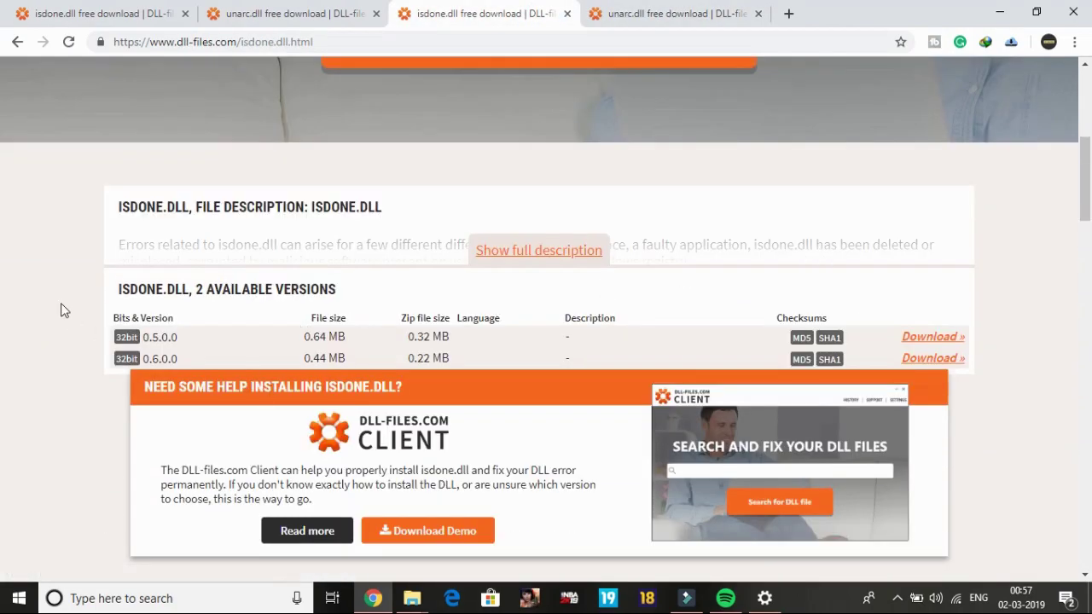
Start downloading isdone.dll version 0.5.0.0 and unarc.dll from DLL-files.com.
{"action": "left_click_drag", "start_coordinate": [61, 310], "coordinate": [56, 361]}
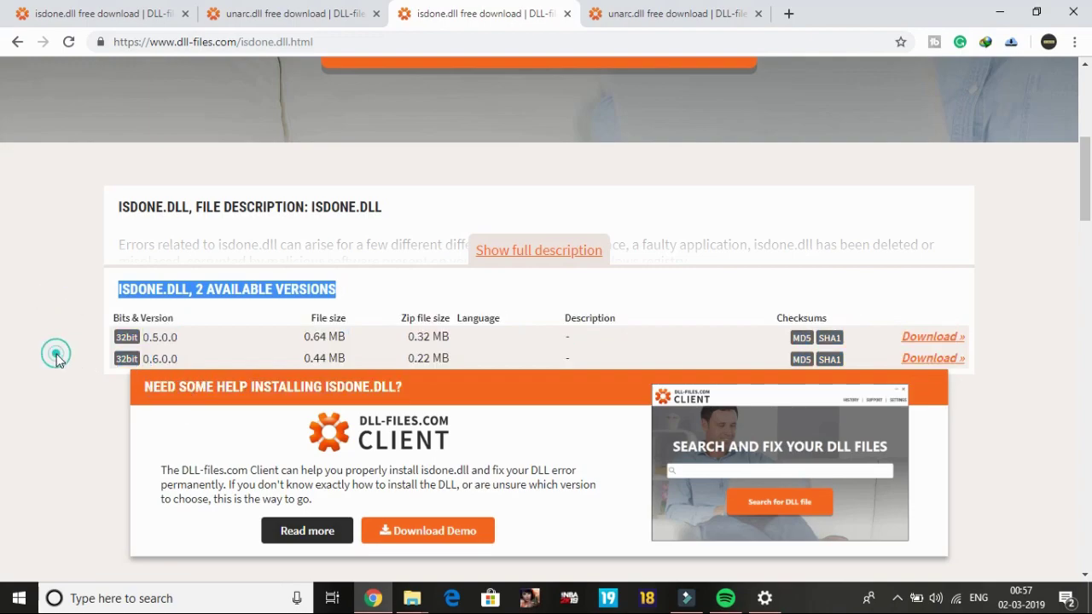
{"action": "left_click", "coordinate": [56, 360]}
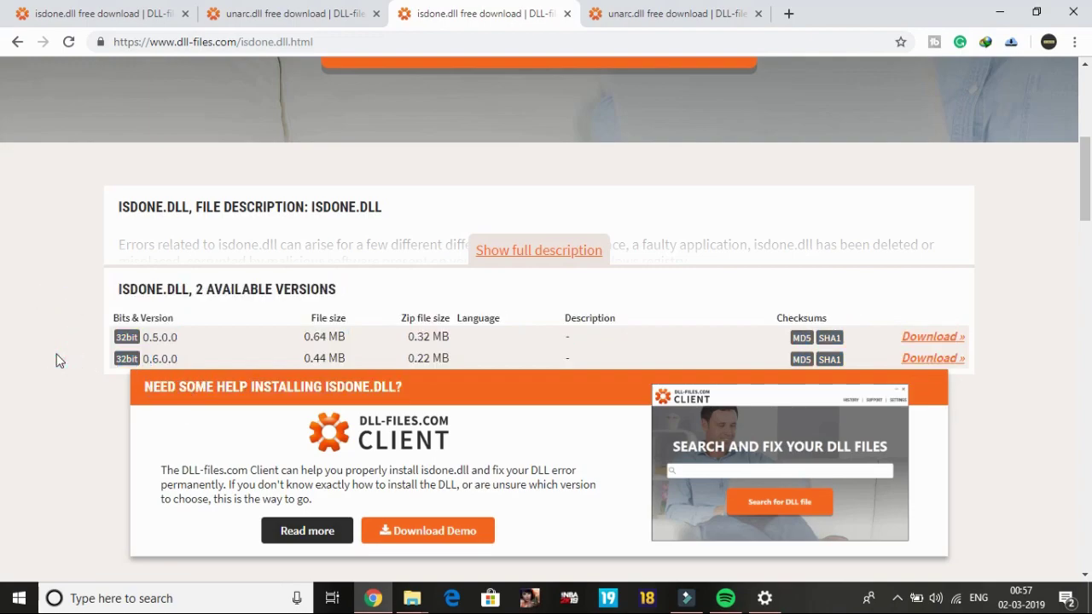
{"action": "left_click", "coordinate": [929, 340]}
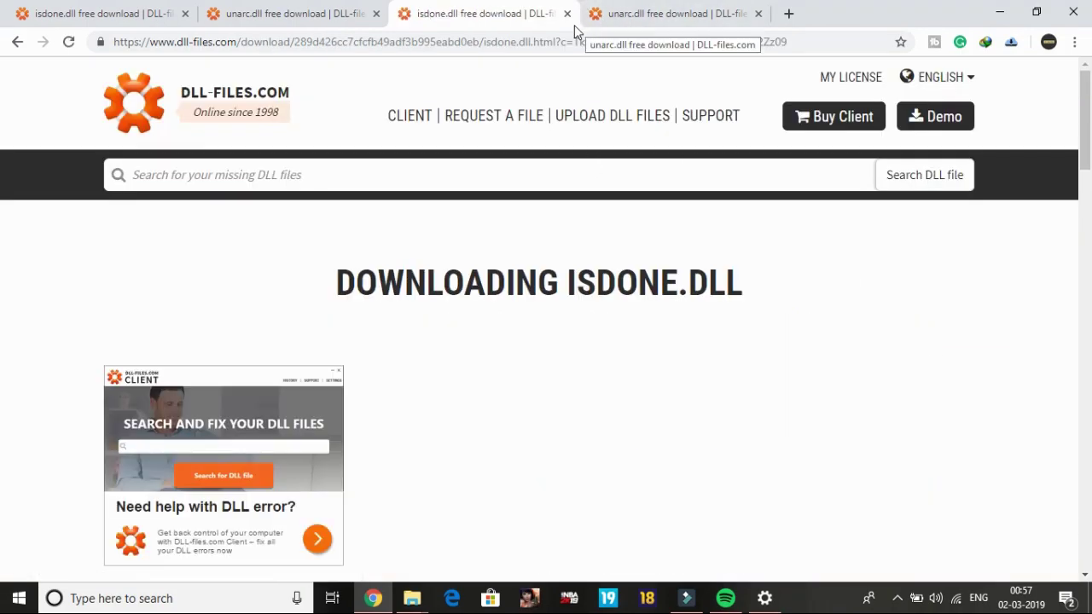
{"action": "left_click", "coordinate": [676, 12]}
{"action": "scroll", "coordinate": [956, 288], "scroll_direction": "down", "scroll_amount": 4}
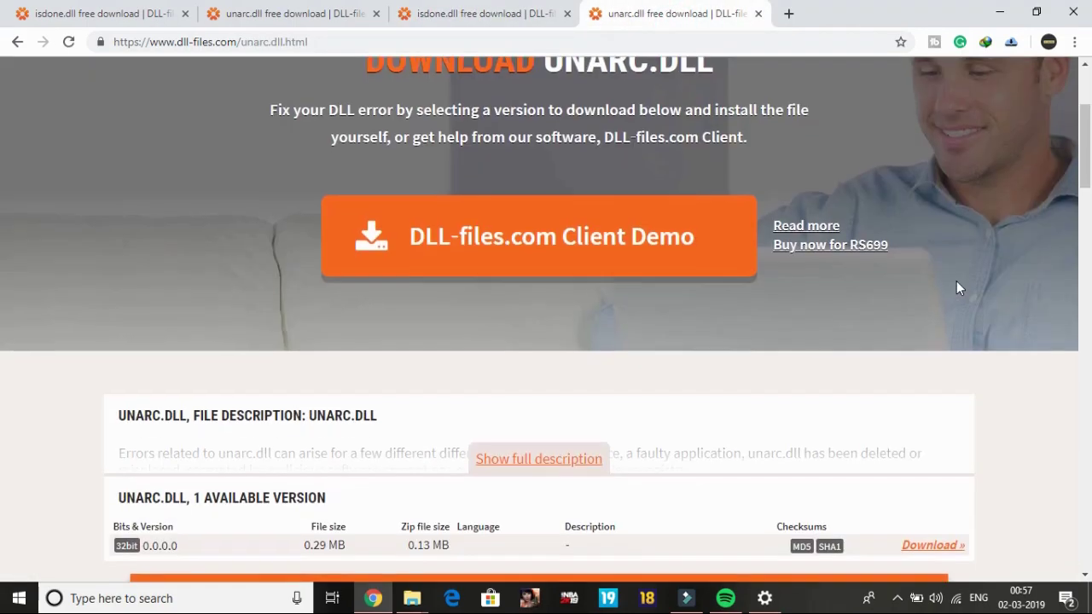
{"action": "left_click", "coordinate": [934, 419]}
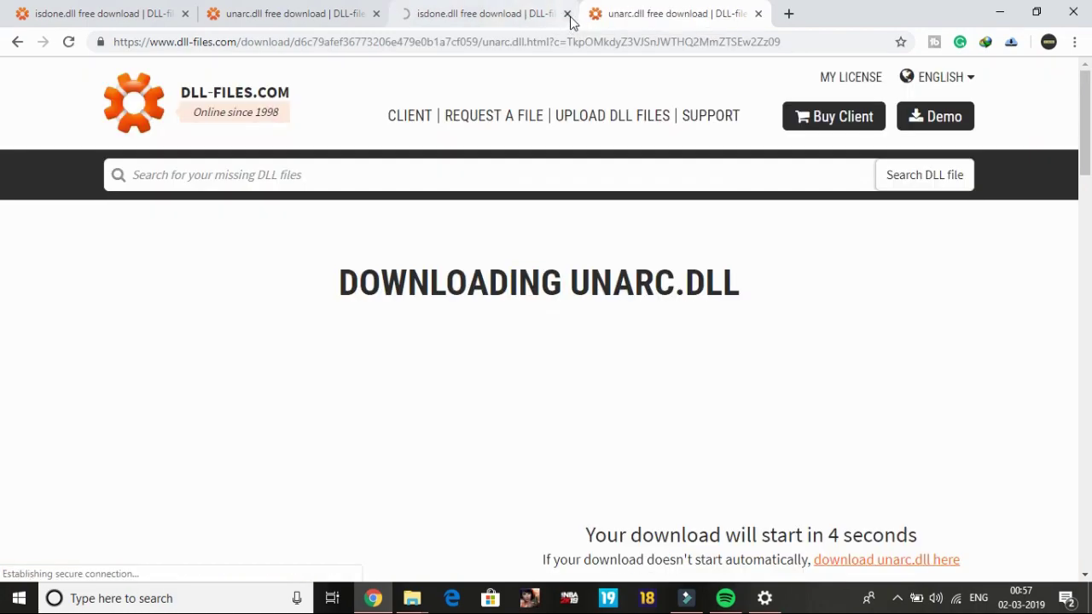
Cancel the duplicate isdone_2.zip and unarc_2.zip downloads, then close Chrome and the notice.
{"action": "left_click", "coordinate": [567, 14]}
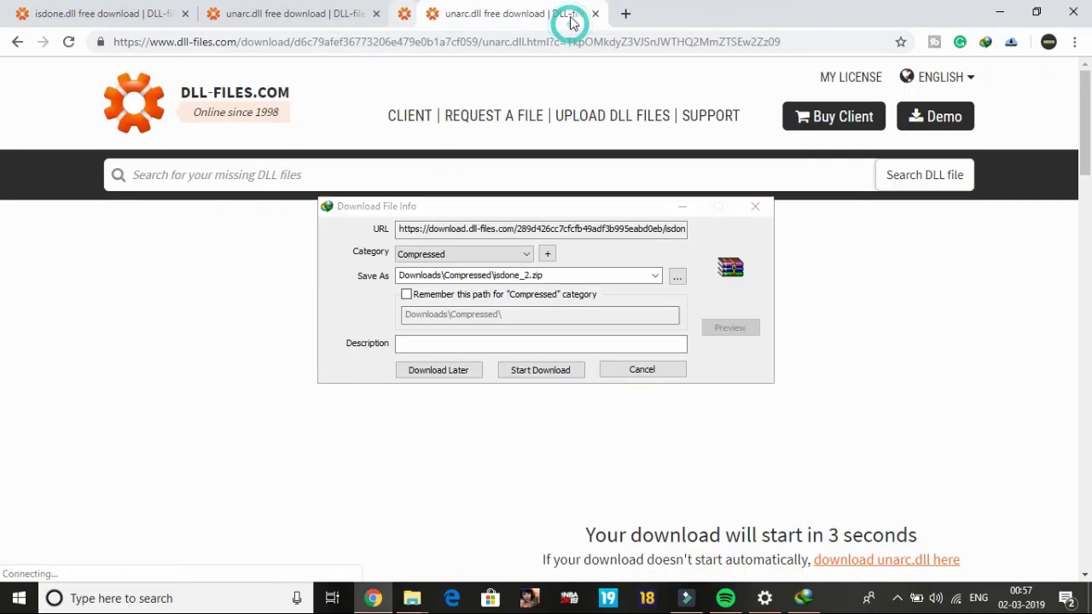
{"action": "left_click", "coordinate": [640, 370]}
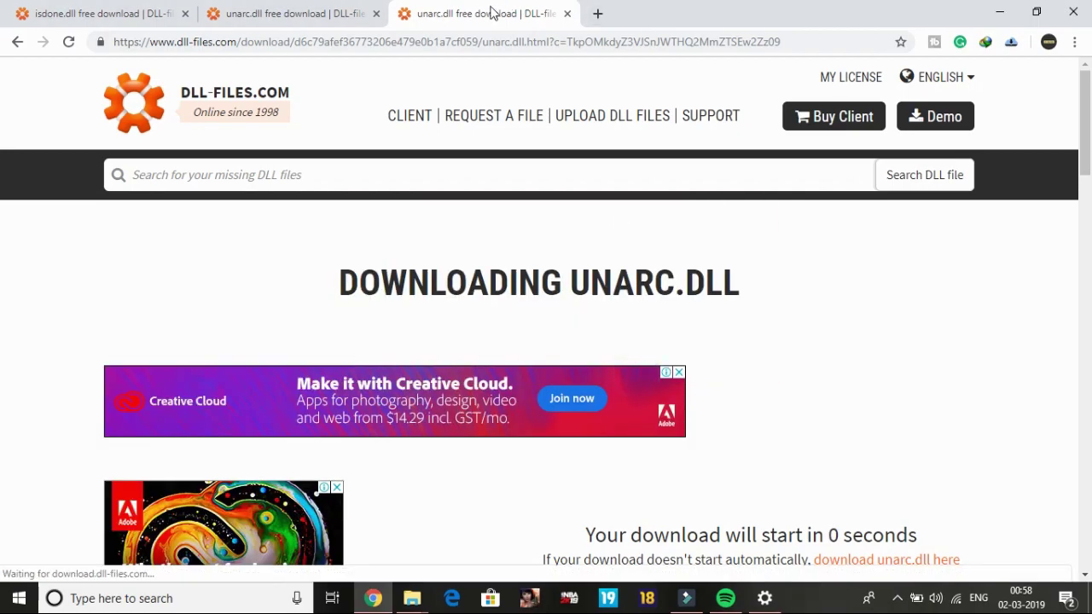
{"action": "left_click", "coordinate": [363, 17]}
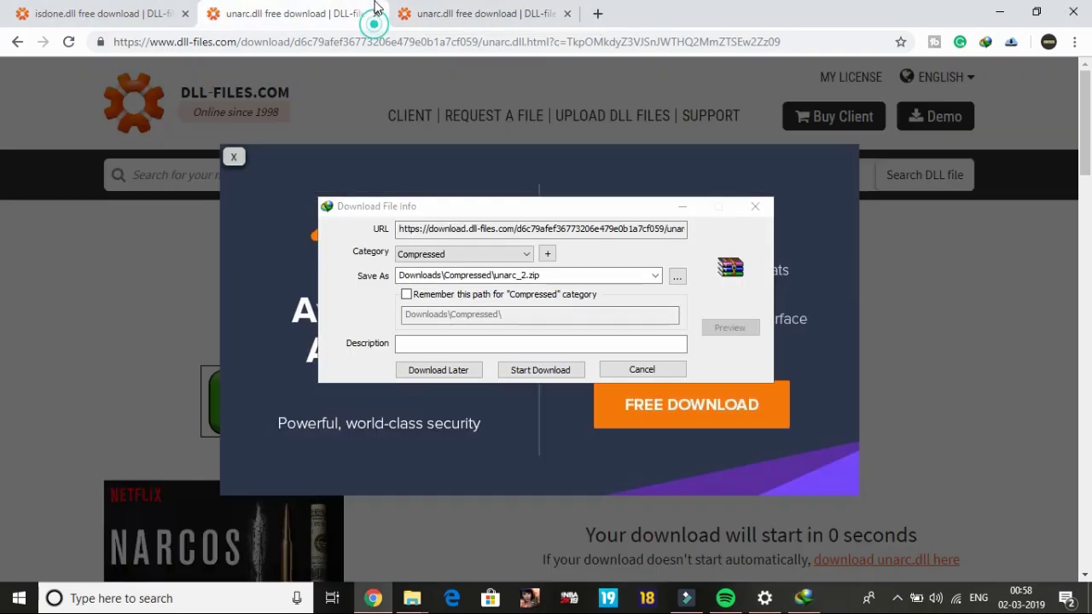
{"action": "left_click", "coordinate": [641, 369]}
{"action": "left_click", "coordinate": [1072, 12]}
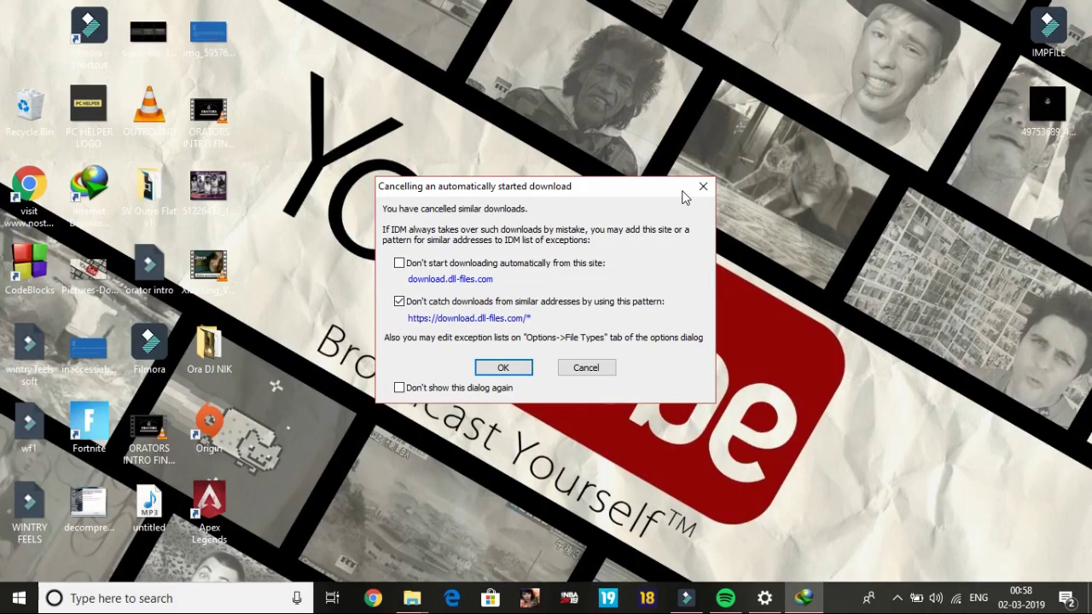
{"action": "left_click", "coordinate": [712, 187]}
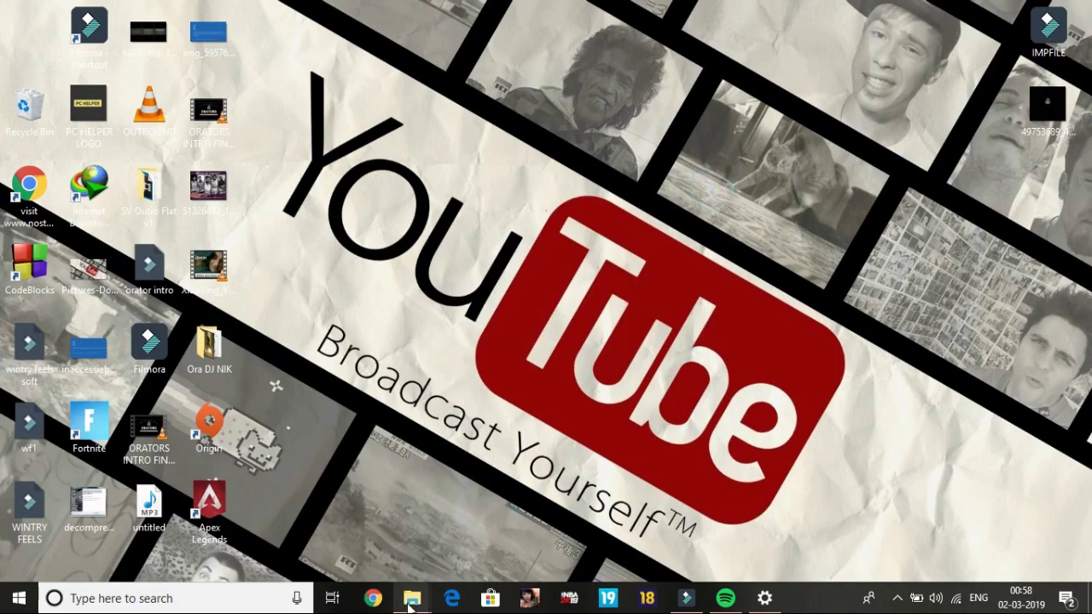
Open isdone.zip from Downloads\Compressed in WinRAR and select ISDone.dll and README.txt.
{"action": "mouse_move", "coordinate": [411, 598]}
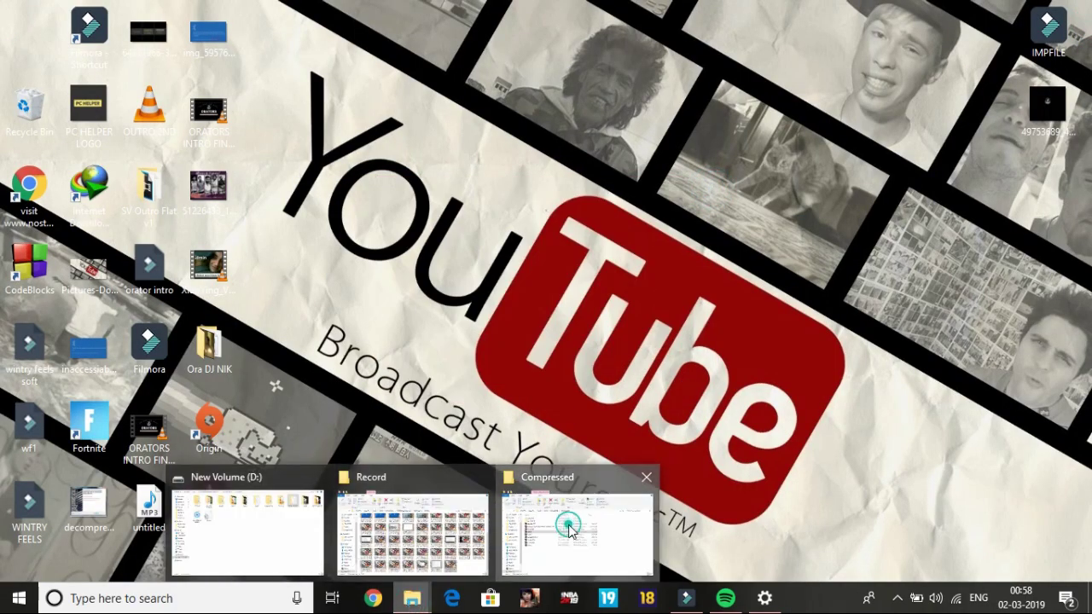
{"action": "left_click", "coordinate": [573, 533]}
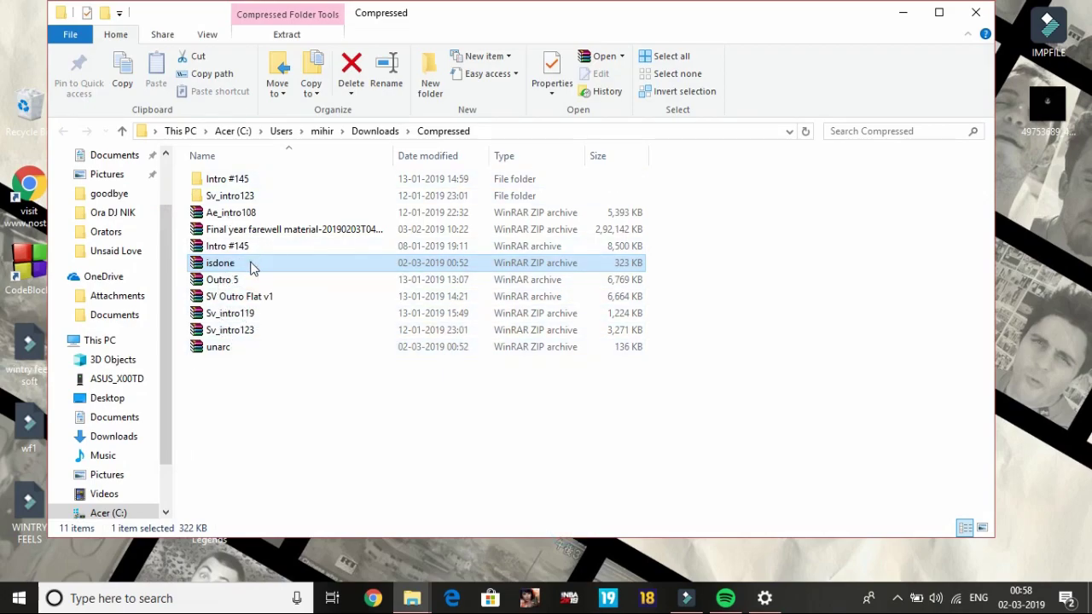
{"action": "double_click", "coordinate": [249, 267]}
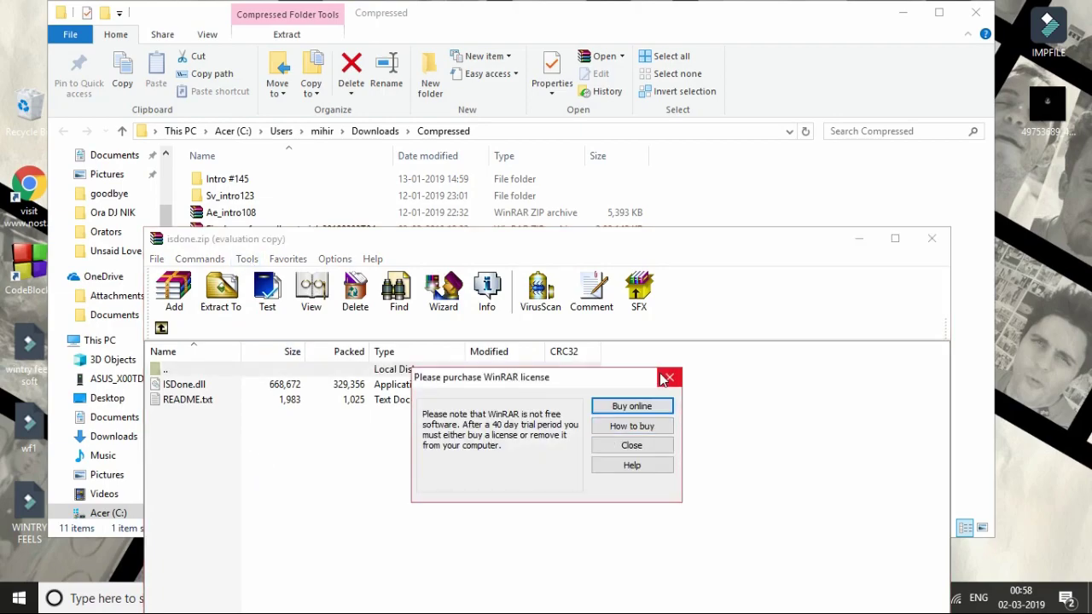
{"action": "left_click", "coordinate": [668, 377]}
{"action": "left_click_drag", "start_coordinate": [329, 509], "coordinate": [189, 390]}
{"action": "left_click", "coordinate": [189, 385]}
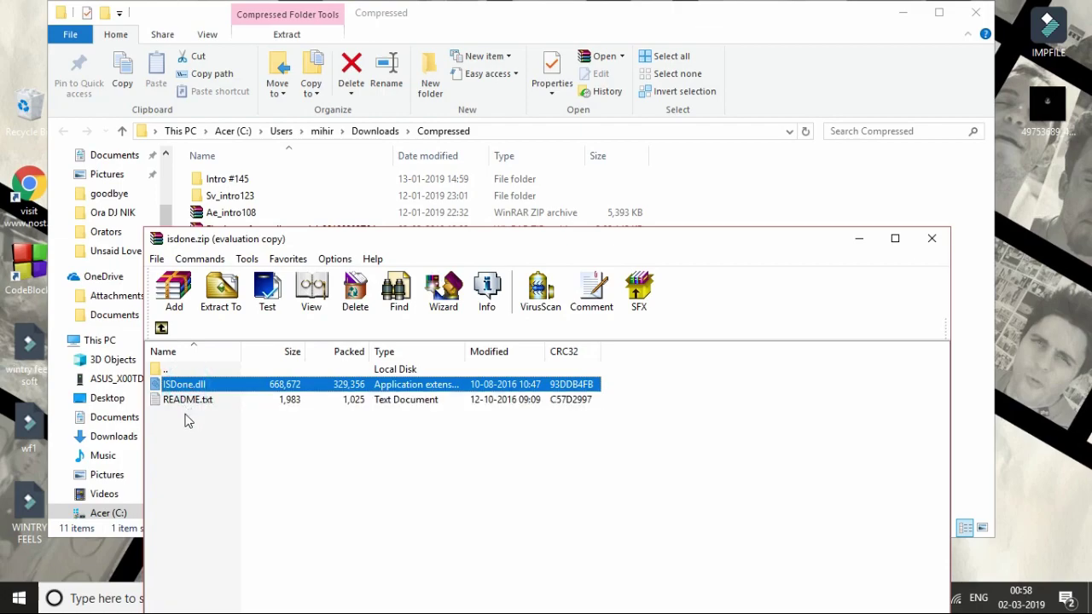
{"action": "left_click", "coordinate": [187, 419]}
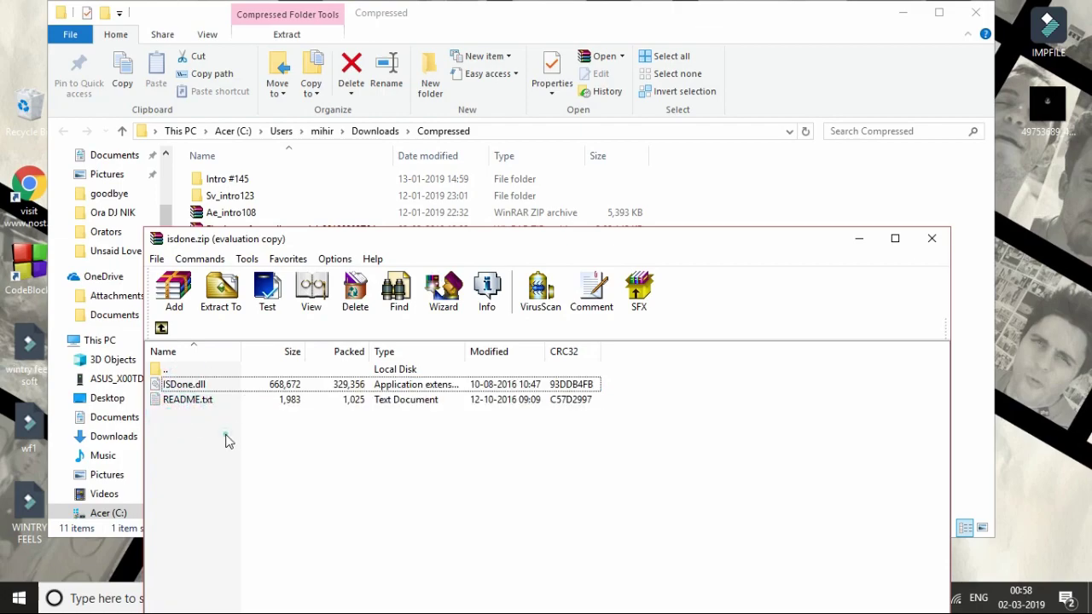
{"action": "left_click_drag", "start_coordinate": [226, 439], "coordinate": [177, 390]}
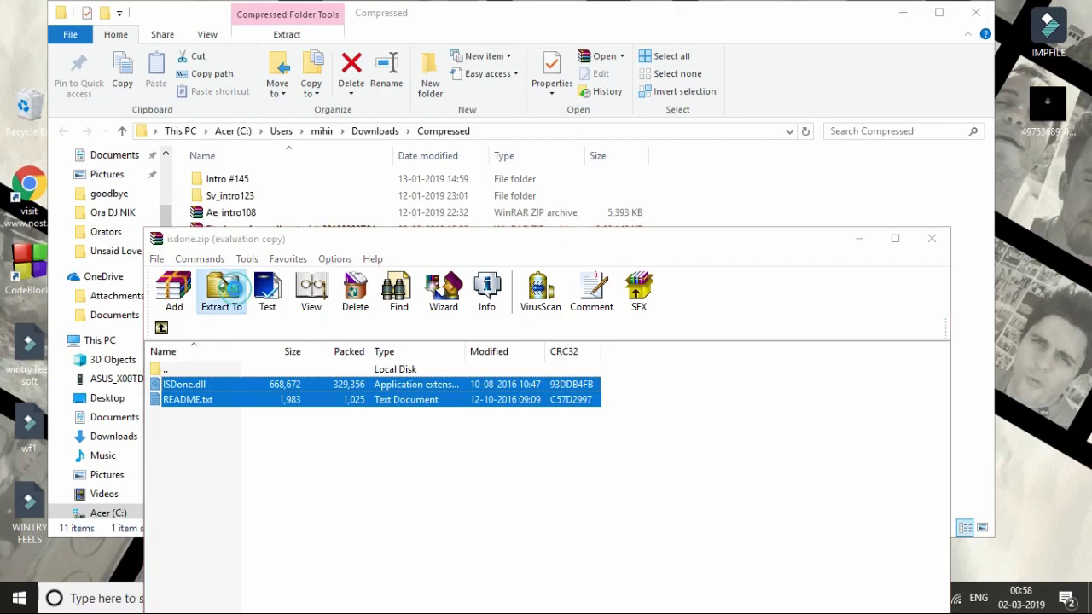
Extract the files to C:\Windows\SysWOW64, choosing Yes to All to replace existing ones.
{"action": "left_click", "coordinate": [221, 289]}
{"action": "double_click", "coordinate": [610, 444]}
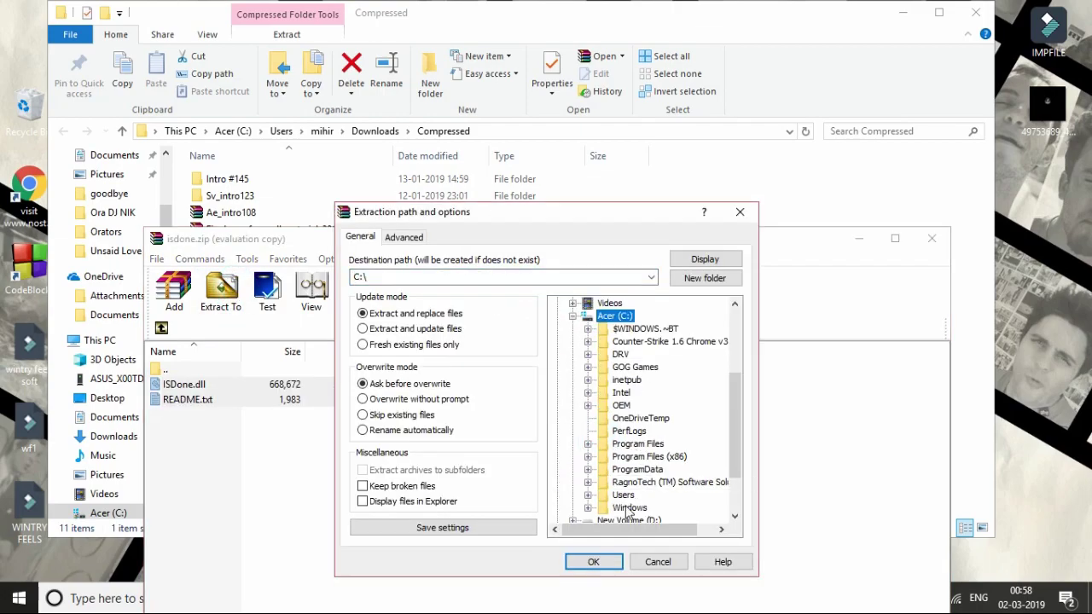
{"action": "left_click", "coordinate": [627, 507]}
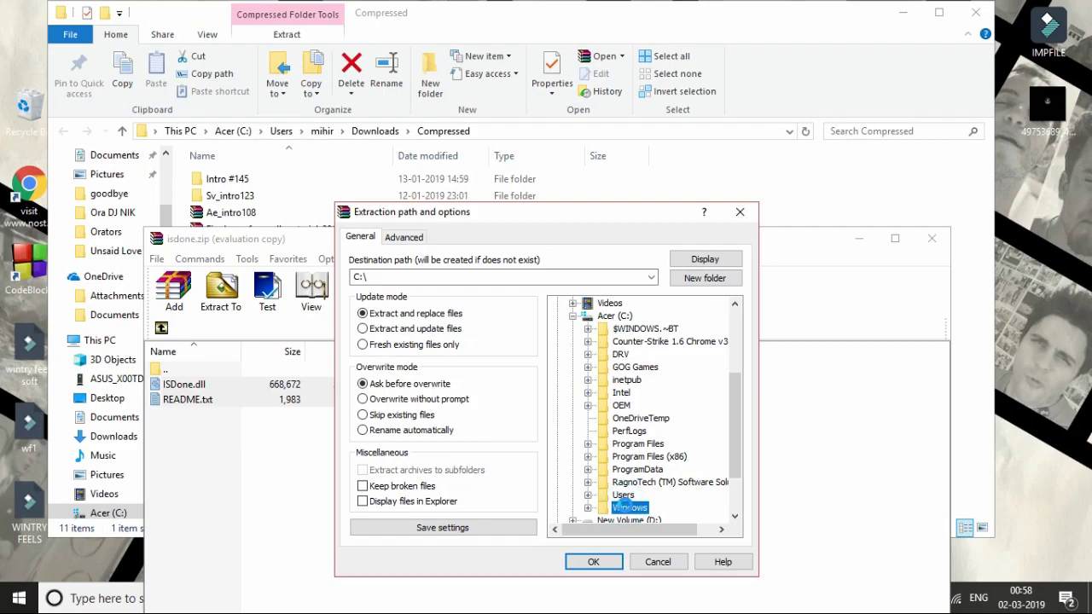
{"action": "double_click", "coordinate": [628, 507]}
{"action": "scroll", "coordinate": [627, 510], "scroll_direction": "down", "scroll_amount": 18}
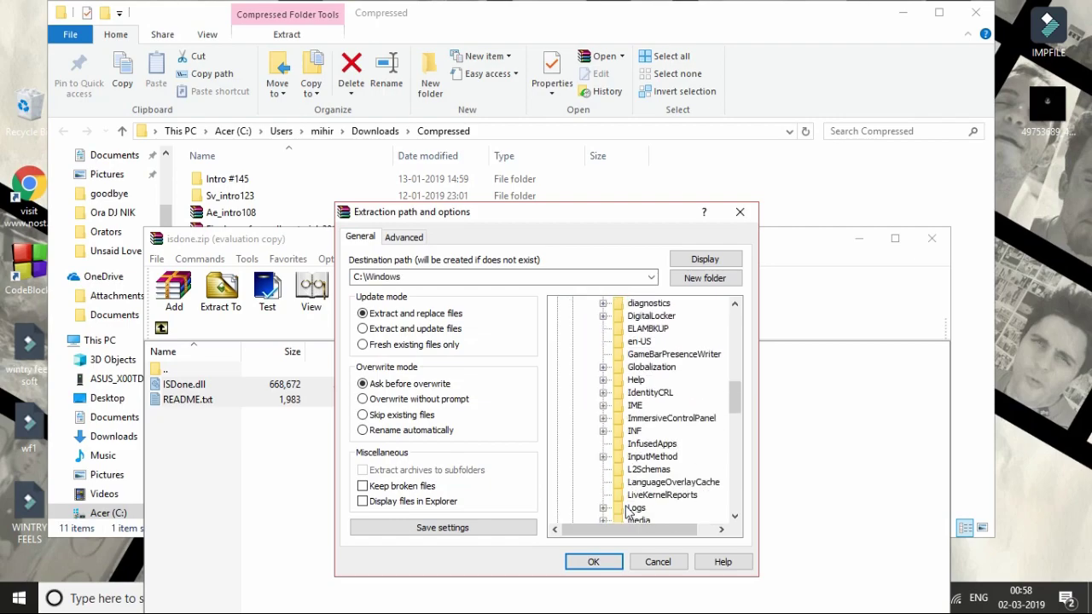
{"action": "scroll", "coordinate": [627, 510], "scroll_direction": "down", "scroll_amount": 2}
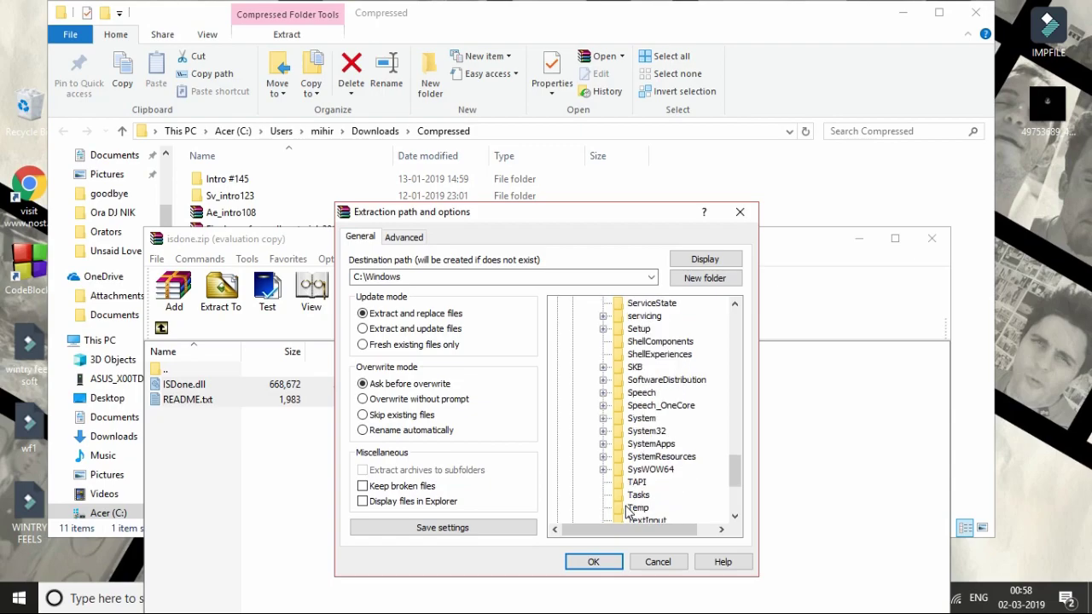
{"action": "left_click", "coordinate": [637, 433]}
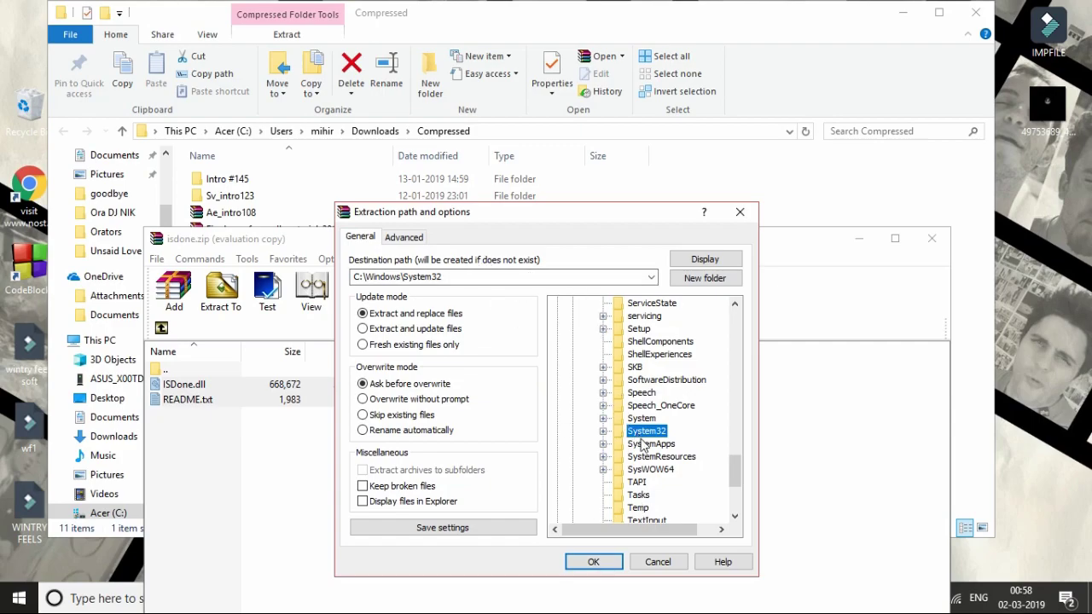
{"action": "left_click", "coordinate": [655, 470]}
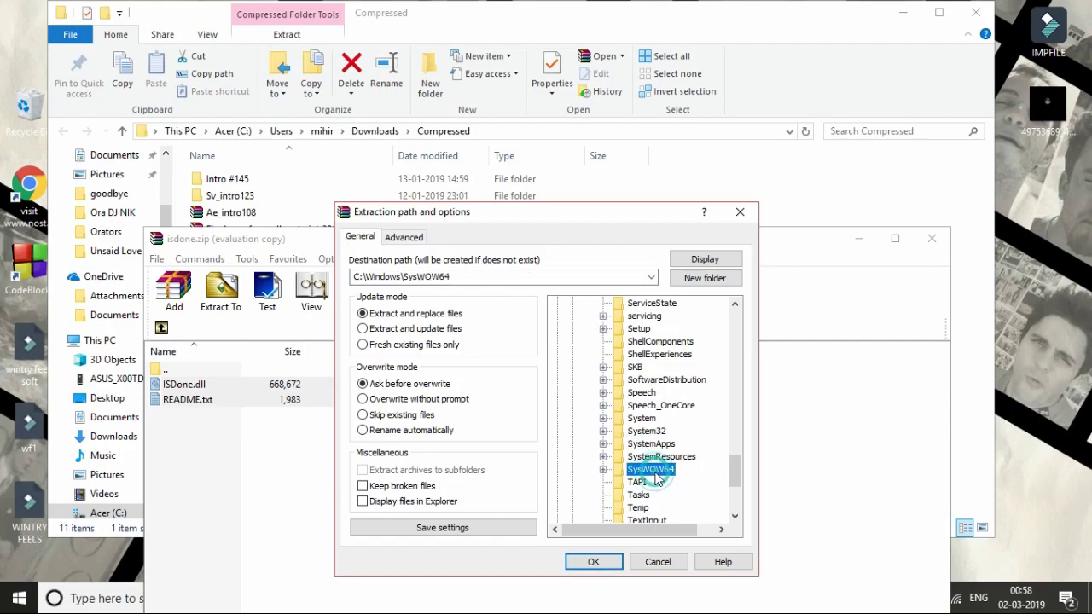
{"action": "left_click", "coordinate": [593, 562]}
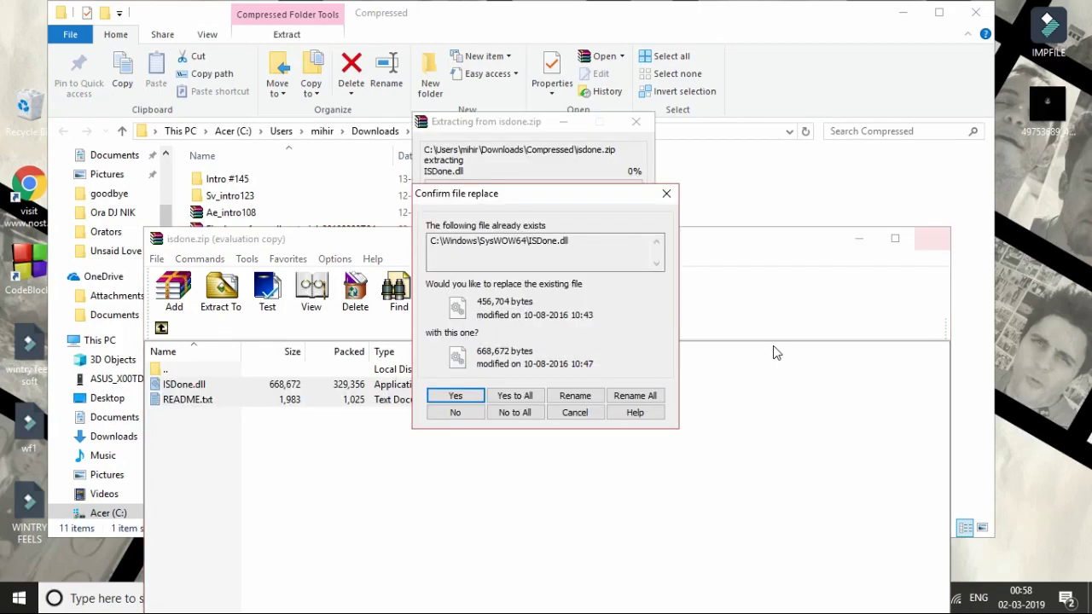
{"action": "left_click", "coordinate": [523, 396]}
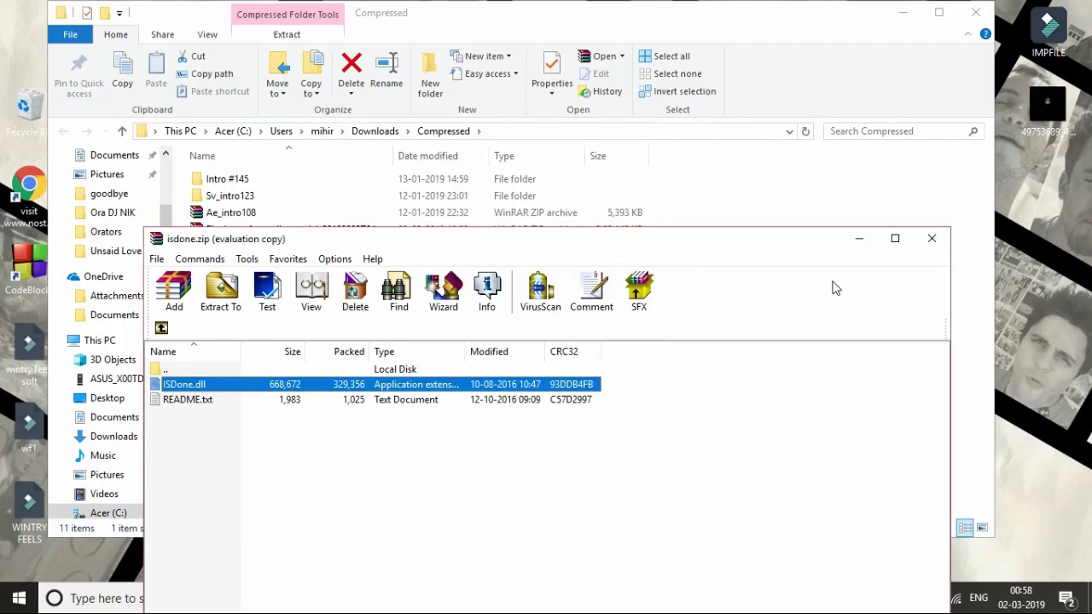
Close WinRAR and the Compressed File Explorer window.
{"action": "left_click", "coordinate": [931, 242]}
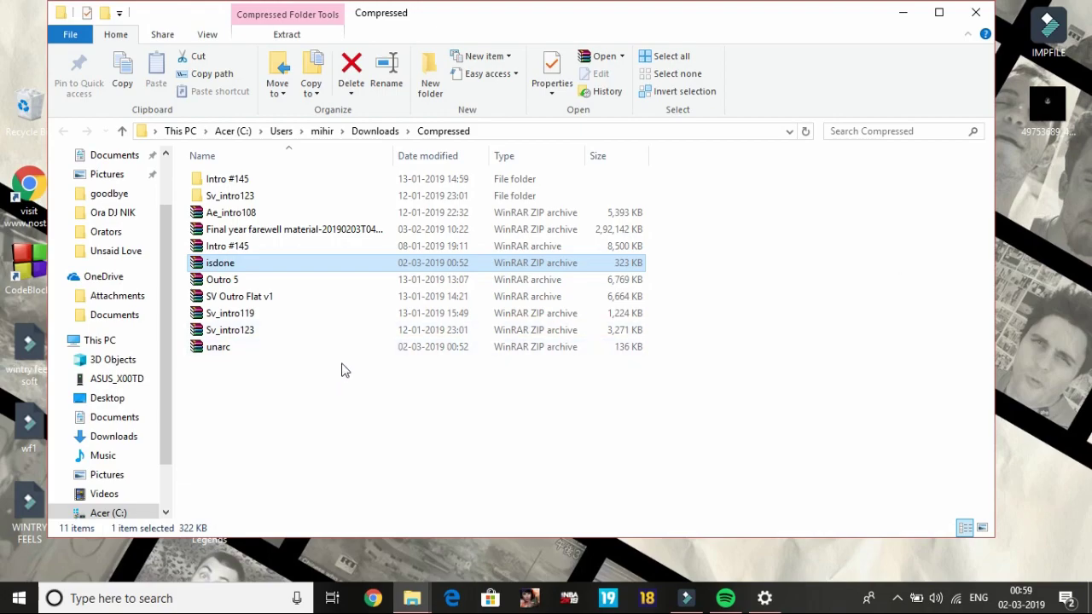
{"action": "left_click", "coordinate": [977, 12]}
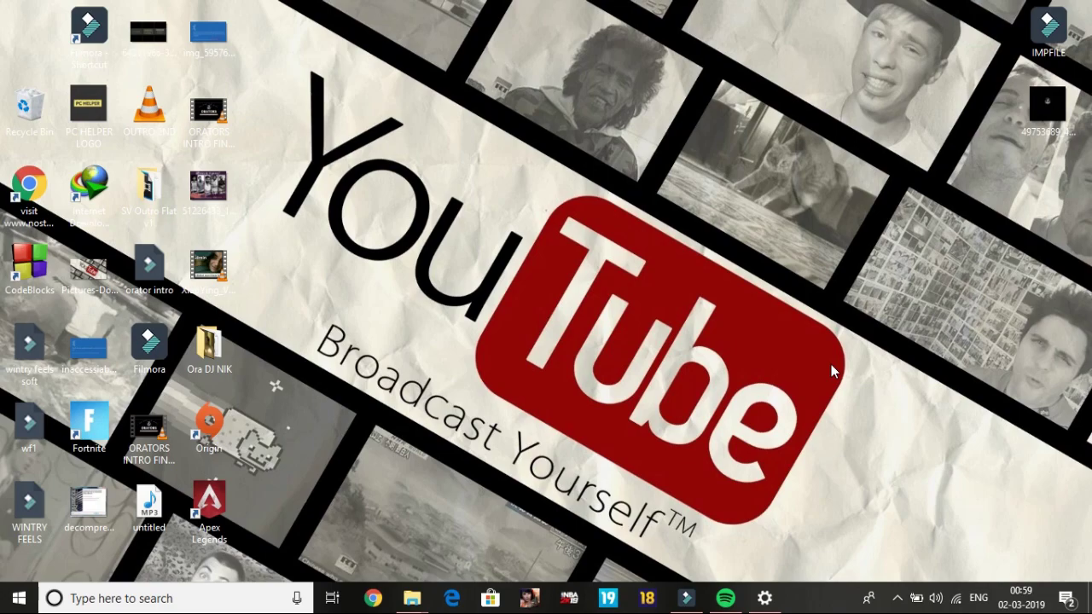